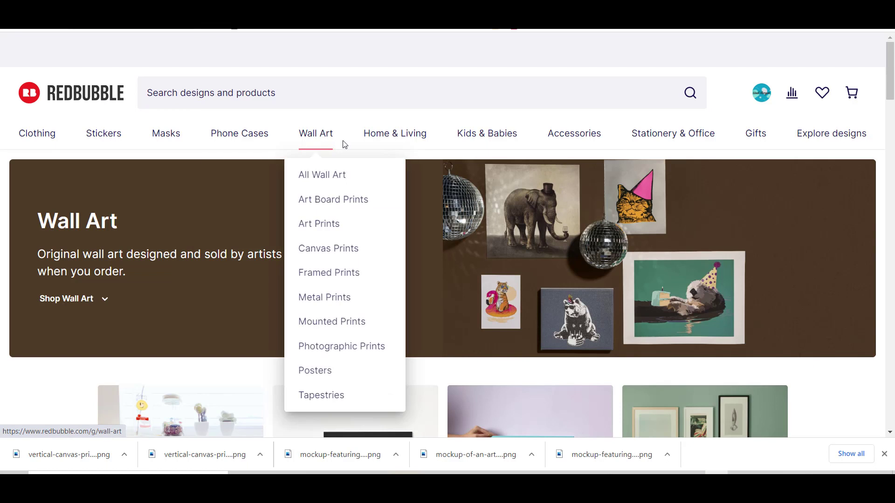
Browse the Wall Art product types on the Redbubble page
scroll(448, 233, "down", 5)
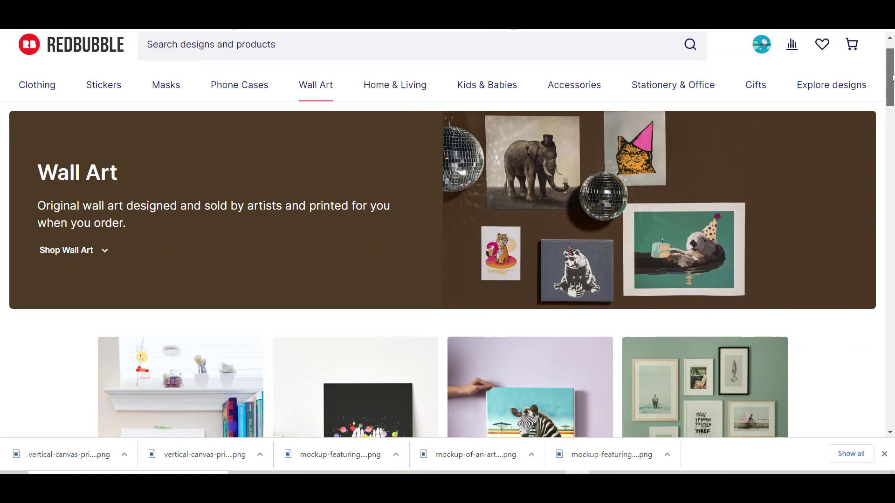
scroll(448, 233, "down", 16)
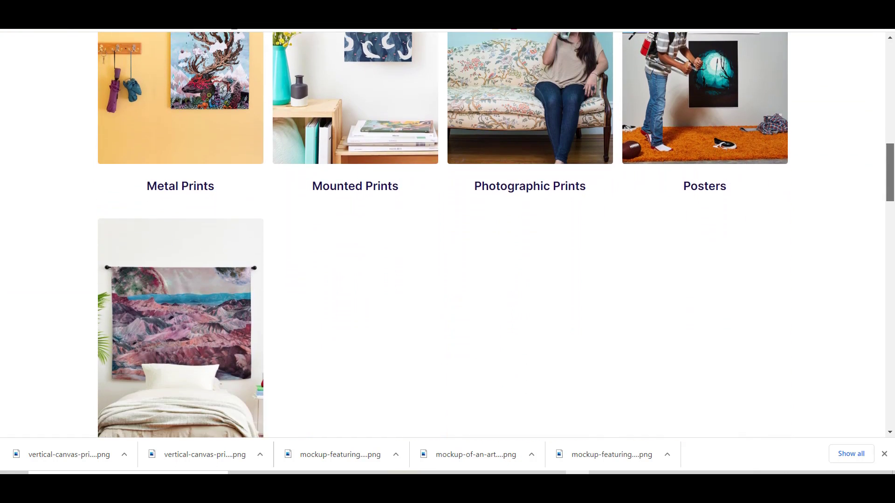
scroll(448, 233, "down", 8)
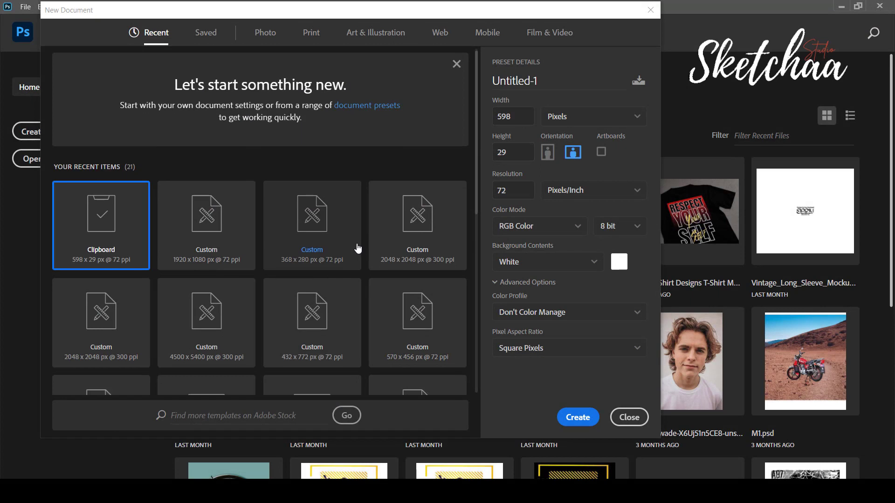
In Photoshop, create a 4500 x 5400 px document at 300 ppi in RGB Color, named Mo Salah
scroll(358, 249, "down", 2)
left_click(233, 275)
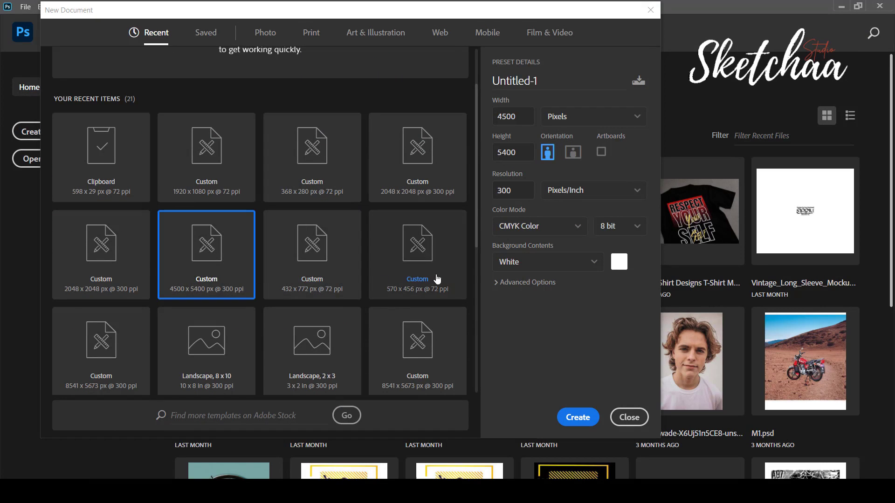
left_click(567, 227)
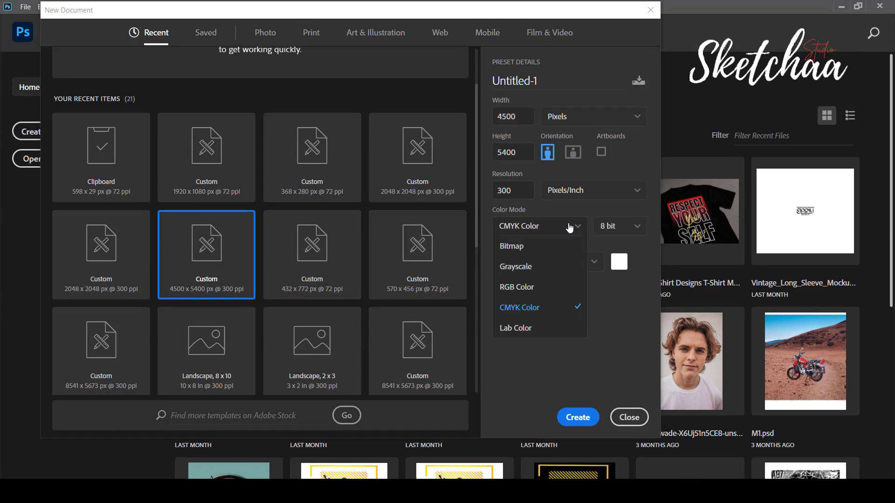
left_click(557, 287)
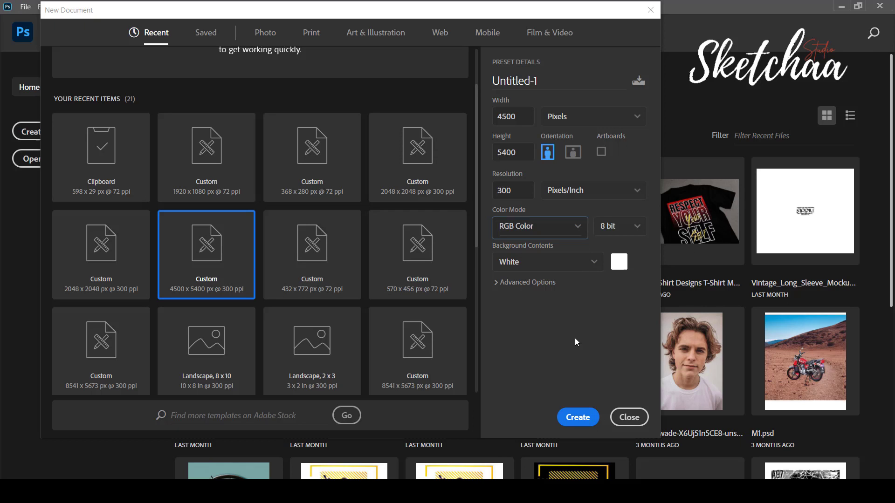
left_click_drag(552, 81, 476, 82)
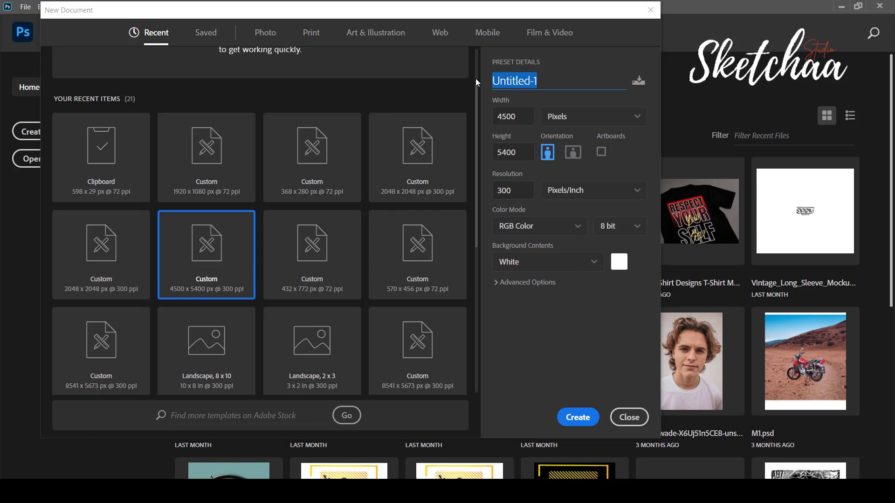
type("Mo S")
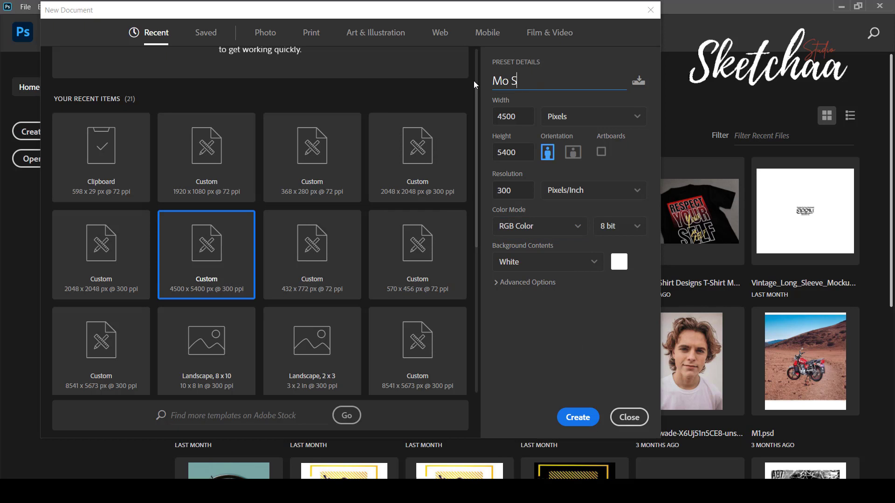
type("alah")
left_click(578, 416)
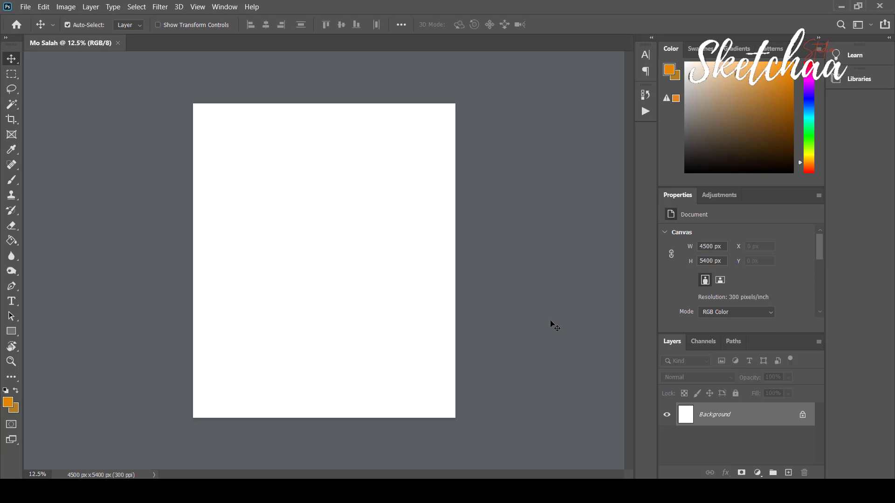
Place the 0425-Salah photo as an embedded image and enlarge it to about 229% so it spans the canvas width
left_click(25, 6)
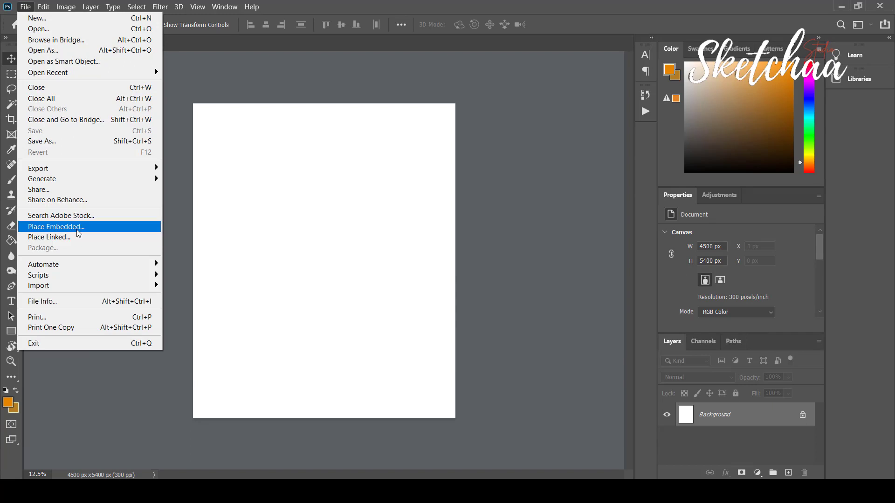
left_click(54, 226)
left_click(359, 174)
double_click(358, 171)
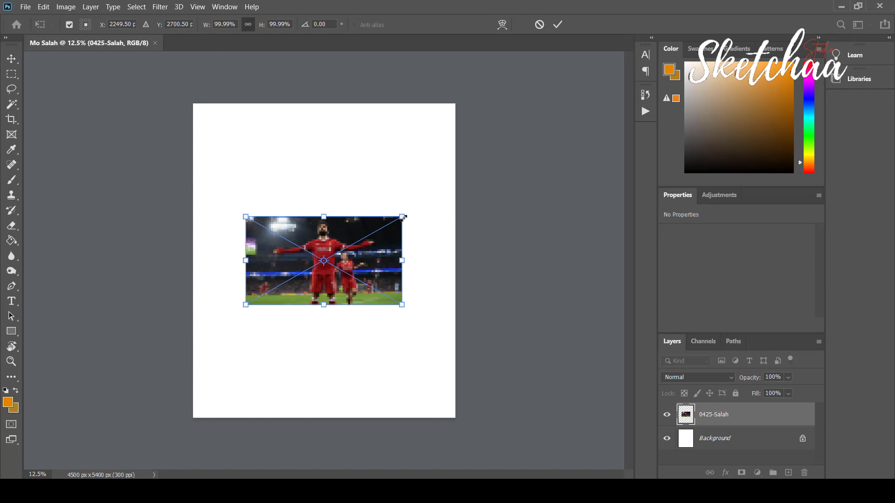
left_click_drag(408, 213, 507, 161)
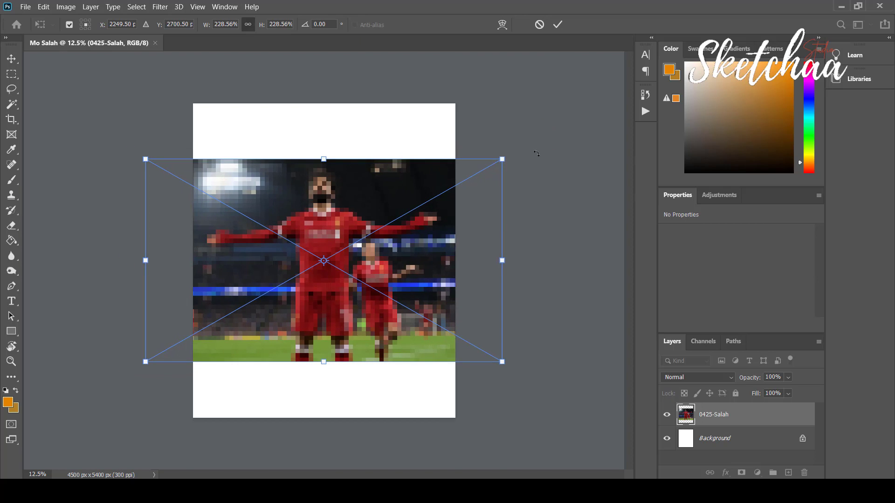
left_click(558, 24)
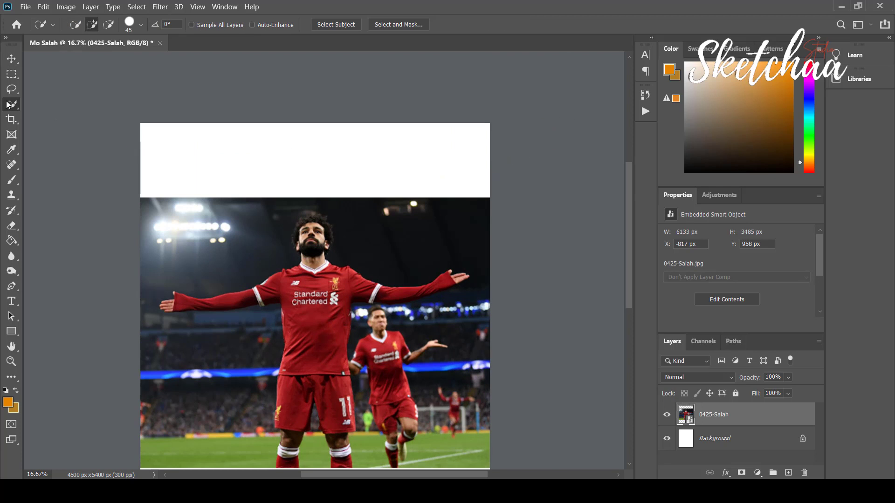
Select the front player with the Object Selection tool by framing his whole figure
right_click(11, 104)
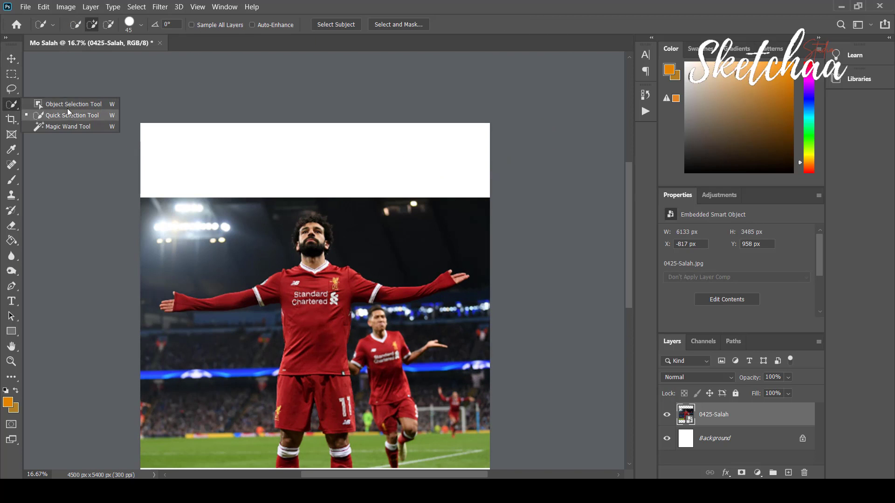
left_click(51, 101)
left_click_drag(475, 197, 166, 462)
Add the player's hair and the missing part of his outstretched sleeve to the selection with the Quick Selection tool
right_click(15, 106)
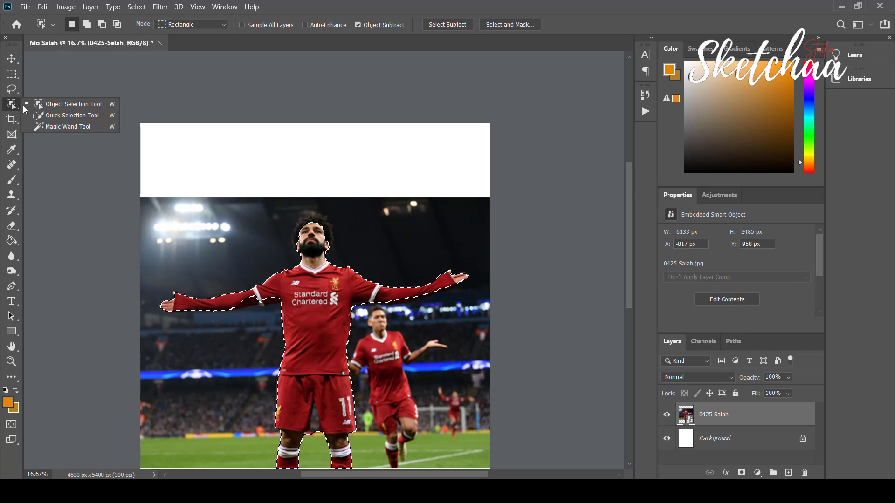
left_click(73, 116)
key("ctrl+plus")
key("ctrl+plus")
key("ctrl+plus")
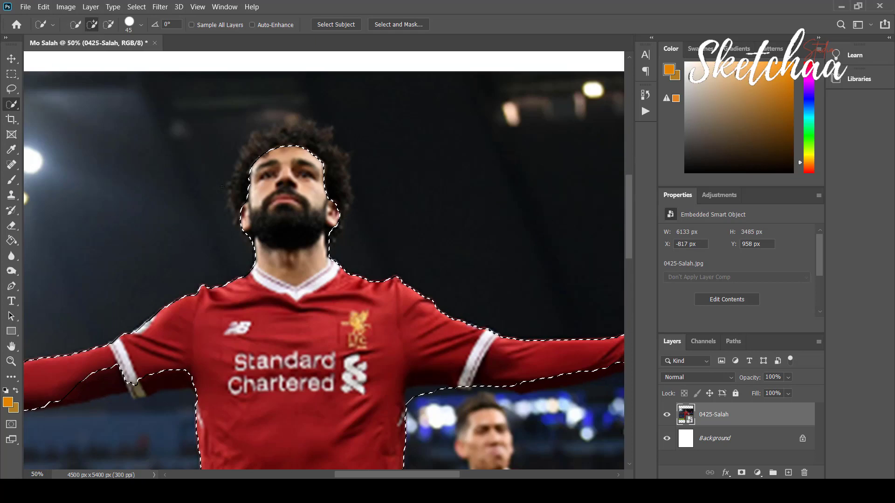
mouse_move(222, 186)
left_mouse_down()
mouse_move(223, 140)
mouse_move(267, 149)
mouse_move(286, 96)
mouse_move(311, 87)
mouse_move(347, 96)
mouse_move(362, 120)
mouse_move(352, 110)
mouse_move(367, 138)
mouse_move(357, 175)
mouse_move(348, 88)
mouse_move(280, 94)
mouse_move(262, 136)
mouse_move(271, 171)
left_mouse_up()
scroll(304, 163, "down", 1)
left_click_drag(213, 306, 188, 305)
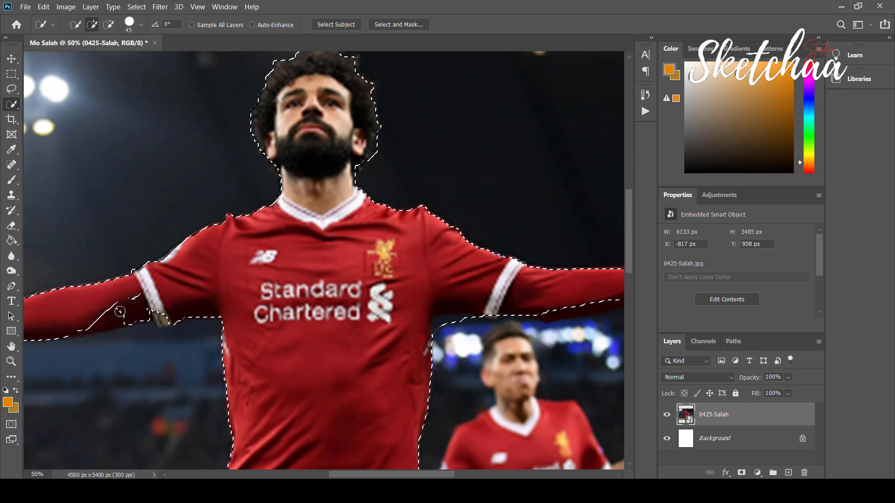
left_click_drag(119, 312, 96, 320)
Reduce the Quick Selection brush to 35 px and refine the selection edge around the player's arm
key("bracketright")
key("bracketright")
key("bracketright")
key("bracketright")
key("bracketright")
key("bracketright")
key("bracketright")
key("bracketright")
key("bracketright")
key("bracketright")
key("bracketright")
key("bracketright")
key("bracketright")
key("bracketright")
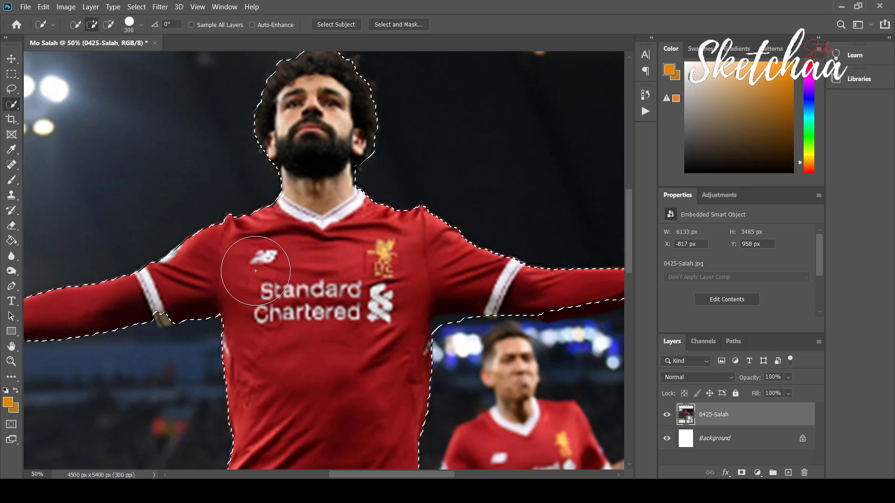
key("bracketleft")
key("bracketleft")
key("bracketleft")
key("bracketleft")
mouse_move(232, 308)
left_mouse_down()
mouse_move(505, 223)
mouse_move(429, 235)
mouse_move(107, 206)
left_mouse_up()
key("bracketleft")
key("bracketleft")
key("bracketleft")
key("bracketleft")
key("bracketleft")
key("bracketleft")
key("bracketleft")
key("bracketleft")
key("bracketleft")
key("bracketleft")
key("bracketleft")
key("bracketleft")
left_click(174, 200)
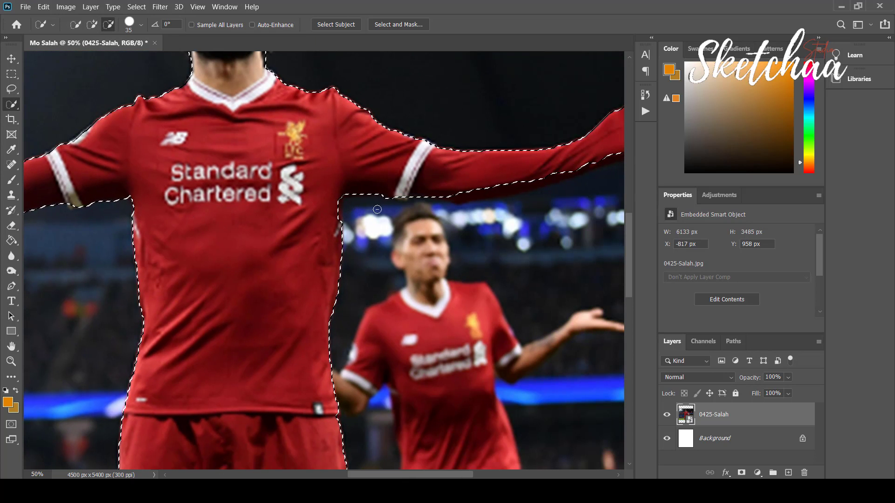
Remove the background gap between the player's legs from the selection
left_click(92, 25)
left_click_drag(285, 219, 331, 34)
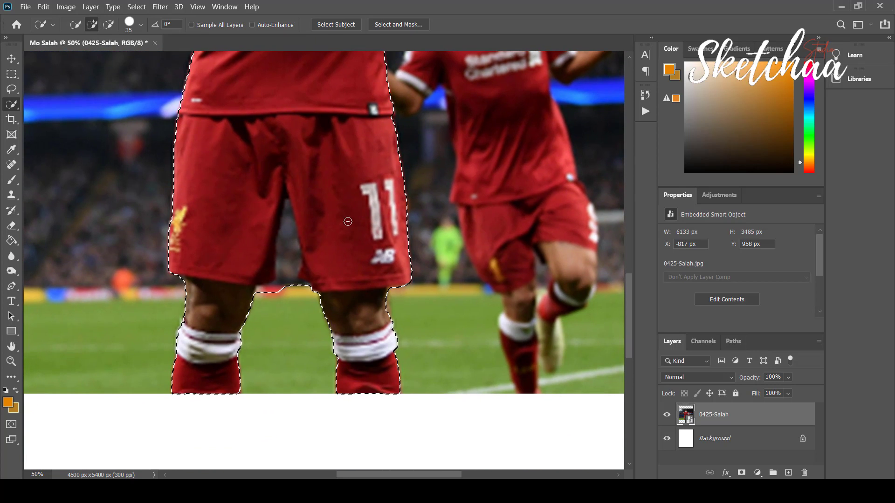
mouse_move(273, 286)
left_mouse_down()
mouse_move(287, 217)
mouse_move(301, 277)
left_mouse_up()
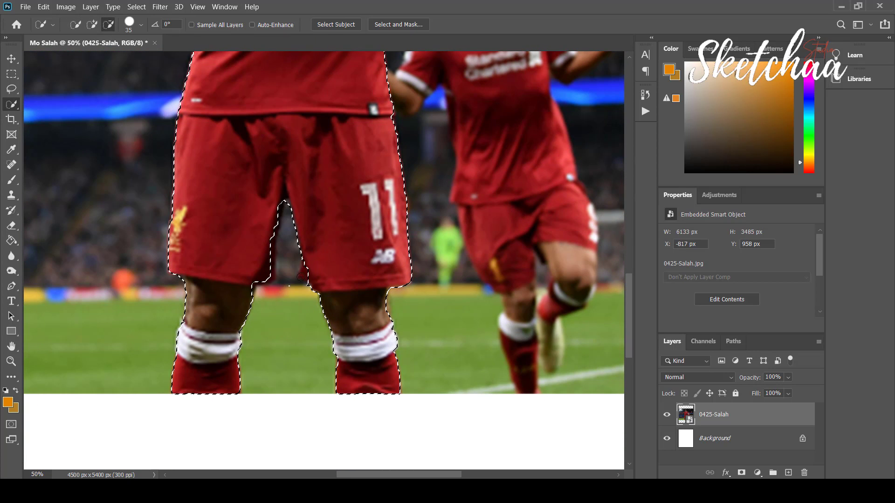
Check the selection outline around the whole figure and head, and add a layer mask that hides the photo's background
scroll(301, 277, "up", 3)
key("ctrl+minus")
key("ctrl+minus")
key("ctrl+minus")
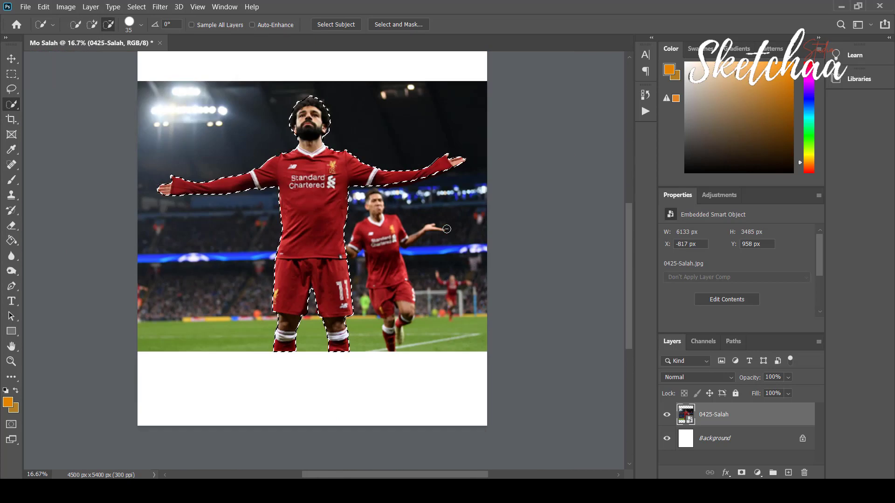
key("ctrl+plus")
scroll(175, 299, "up", 3)
left_click_drag(162, 292, 194, 301)
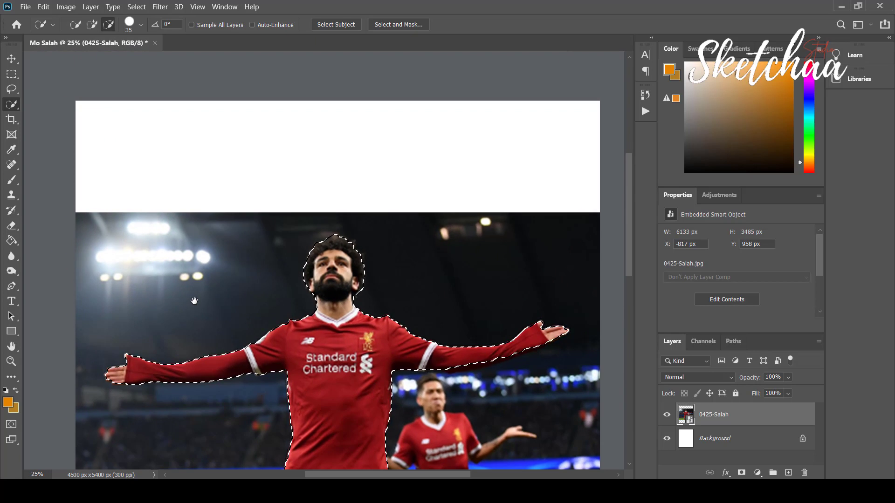
key("ctrl+plus")
key("ctrl+plus")
key("ctrl+plus")
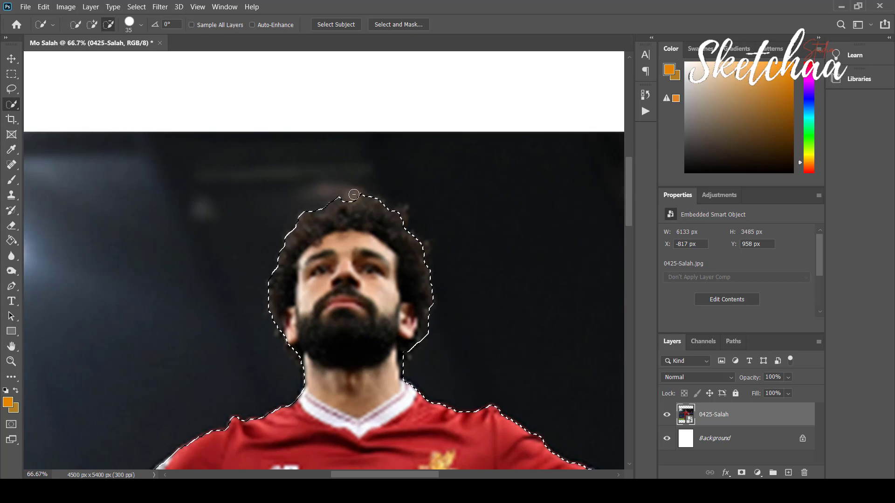
key("ctrl+minus")
key("ctrl+minus")
key("ctrl+minus")
key("ctrl+minus")
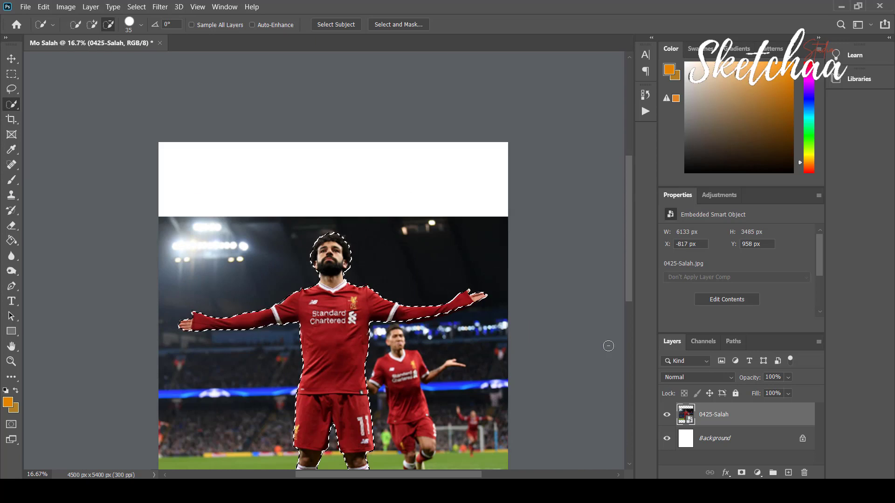
left_click(741, 472)
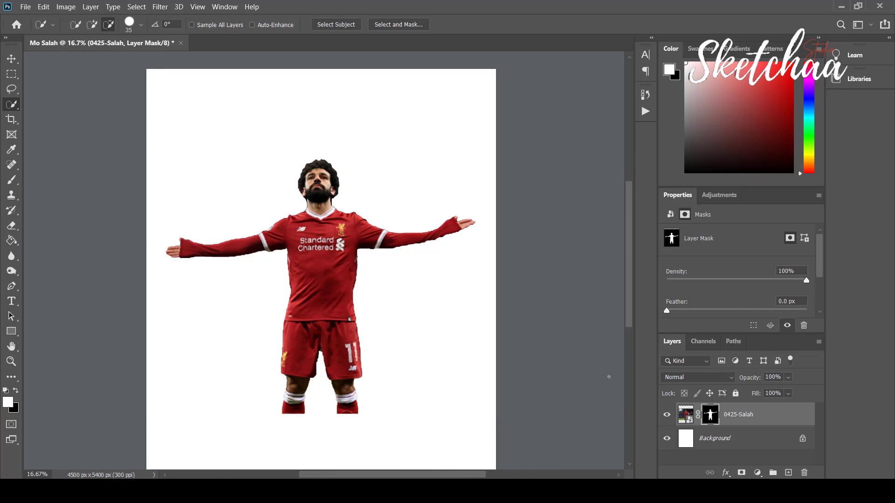
Enlarge the player cutout with Free Transform until it is about 4380 px wide
key("v")
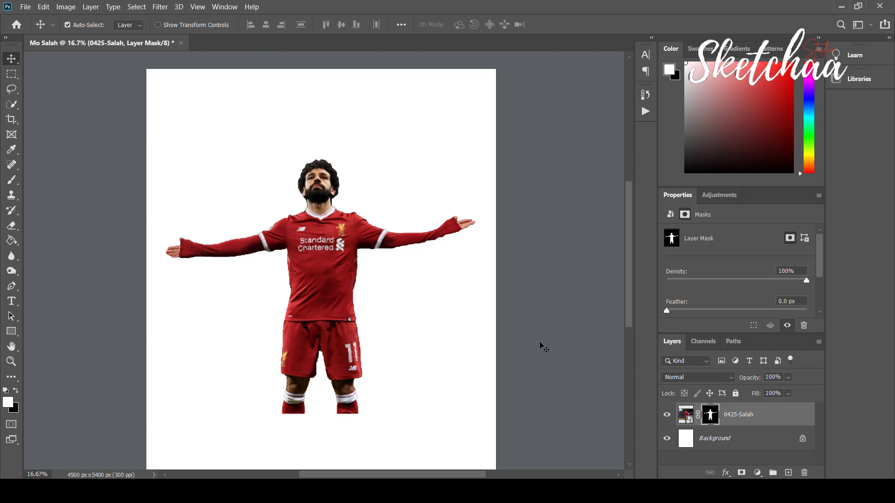
left_click(354, 300)
left_click(685, 414)
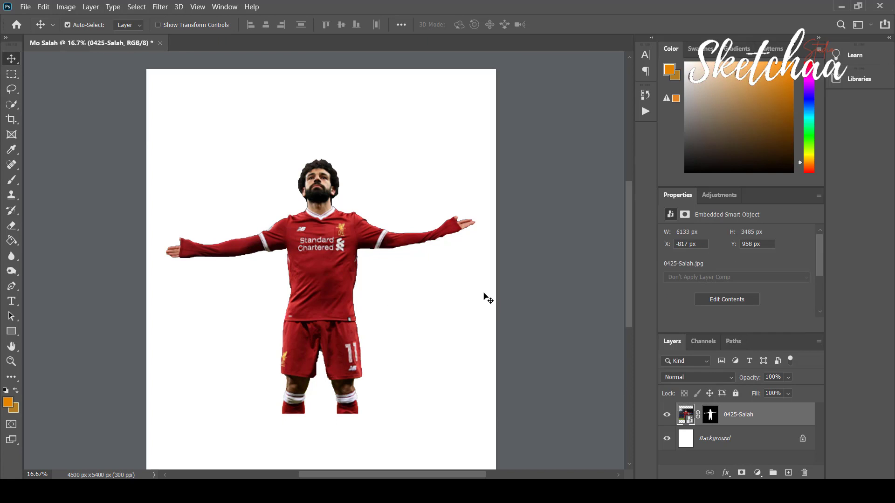
key("ctrl+t")
left_click_drag(559, 144, 582, 130)
left_click(581, 24)
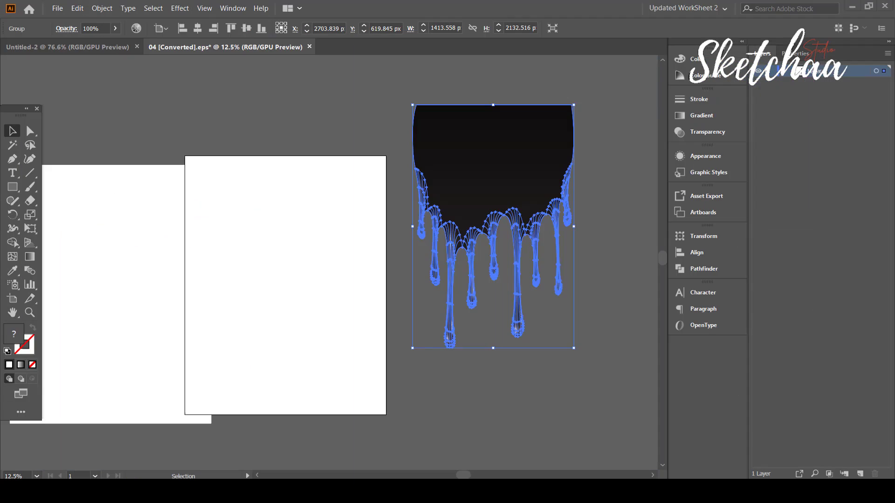
Switch to Illustrator and copy the black dripping paint artwork beside the artboards
left_click(625, 246)
left_click(510, 177)
right_click(510, 177)
left_click(481, 346)
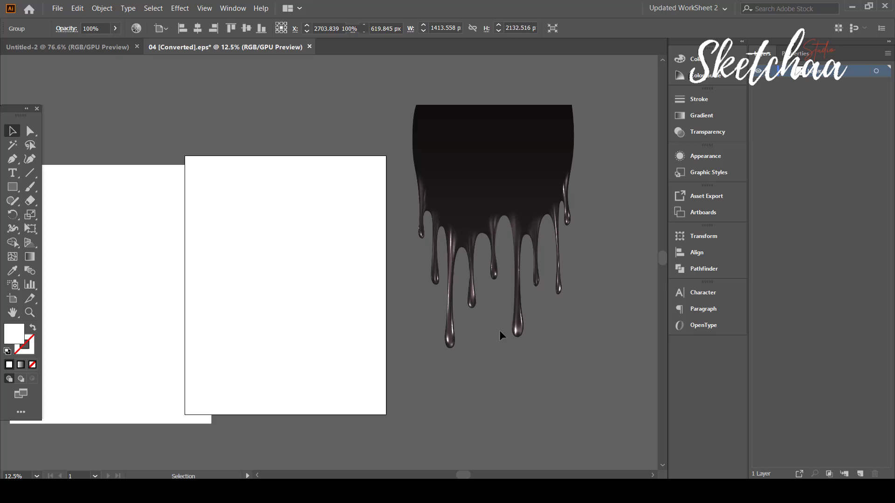
left_click(507, 194)
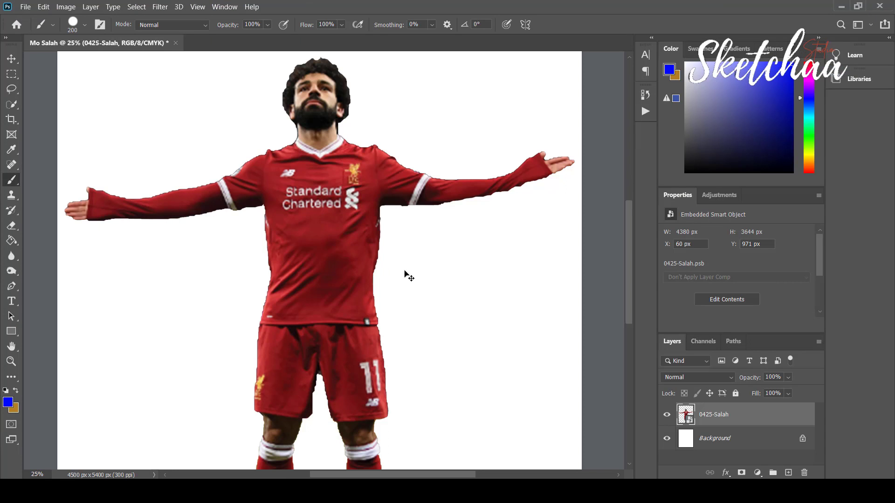
Return to the Mo Salah document in Photoshop and paste the dripping artwork as pixels
key("ctrl+v")
left_click(503, 138)
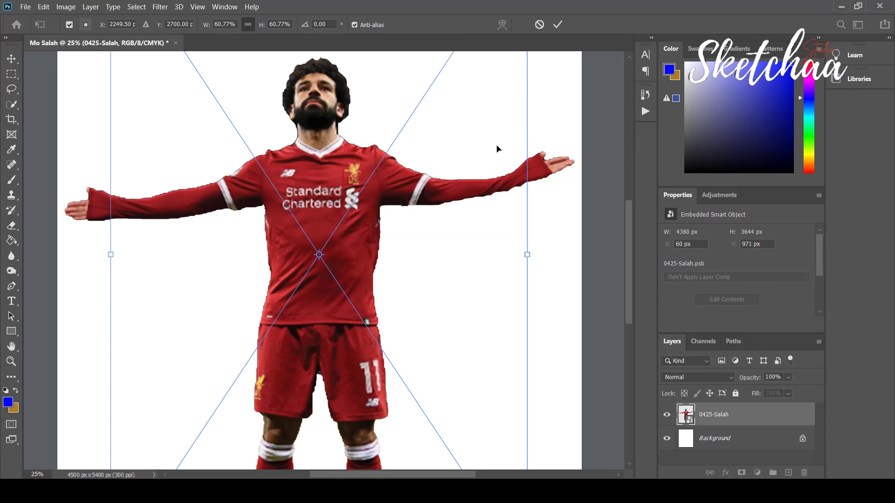
scroll(555, 174, "up", 5)
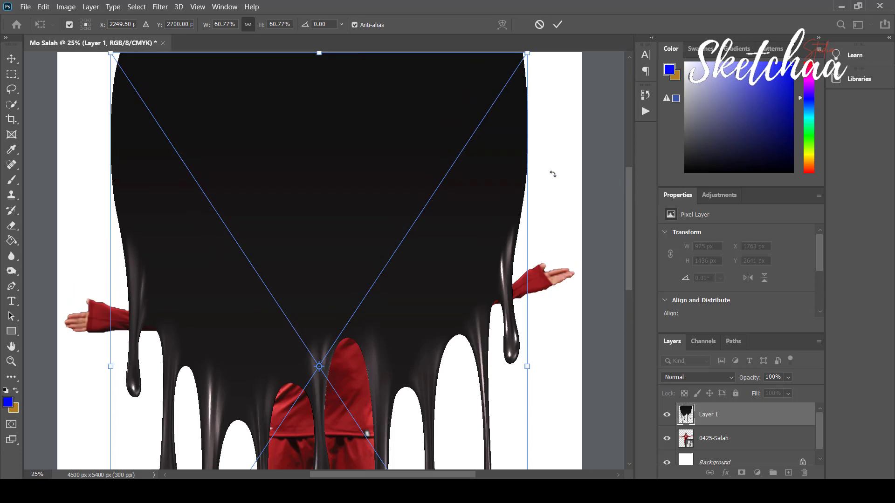
Scale the dripping artwork to 18.33% and position it over the player's waist and shorts
left_click_drag(527, 119, 374, 302)
scroll(477, 200, "down", 4)
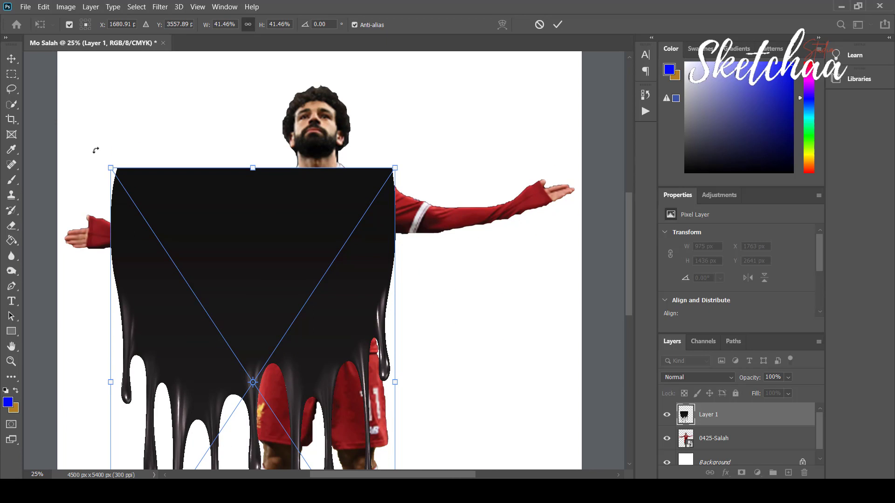
left_click_drag(109, 166, 287, 287)
scroll(286, 286, "down", 2)
left_click_drag(395, 277, 384, 216)
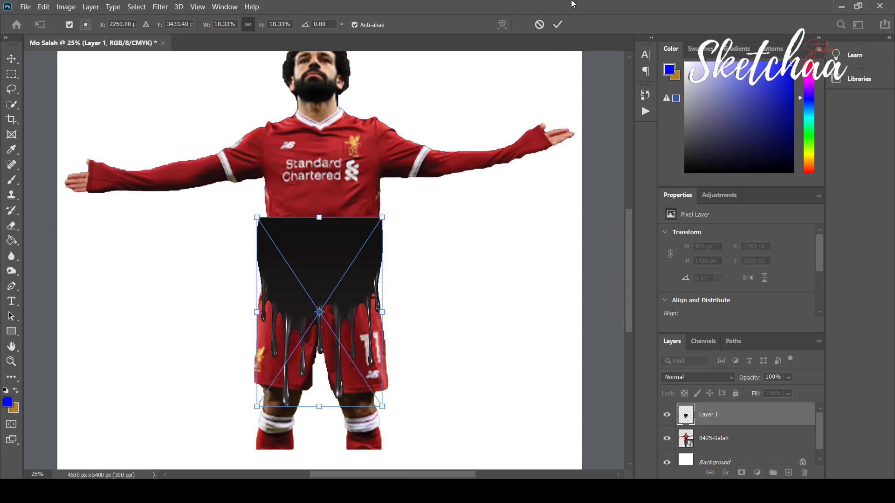
left_click(558, 25)
key("b")
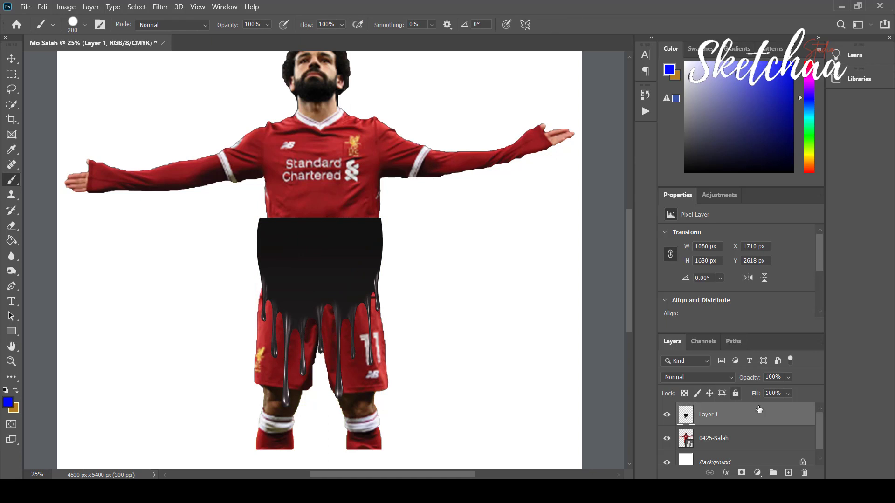
Start a warp of the dripping artwork and fit its two upper corners to the shirt's edges at the waist
key("ctrl+t")
right_click(347, 238)
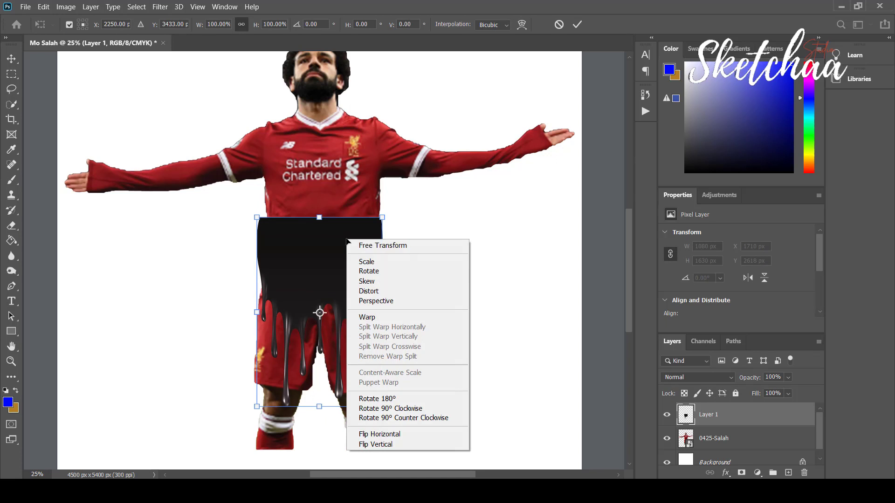
left_click(441, 317)
left_click_drag(257, 217, 265, 213)
left_click_drag(382, 217, 379, 216)
key("ctrl+plus")
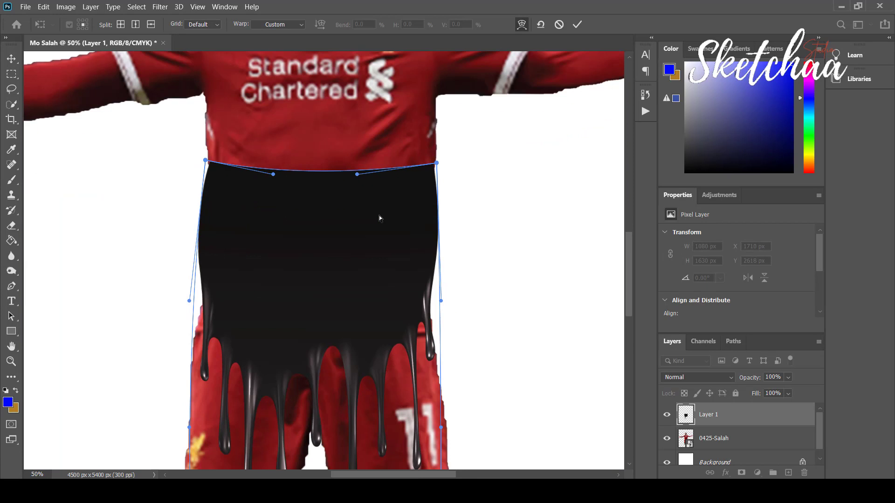
Warp the dripping artwork's lower corners and bottom edge upward and inward over the shorts, and apply the warp
scroll(436, 359, "down", 3)
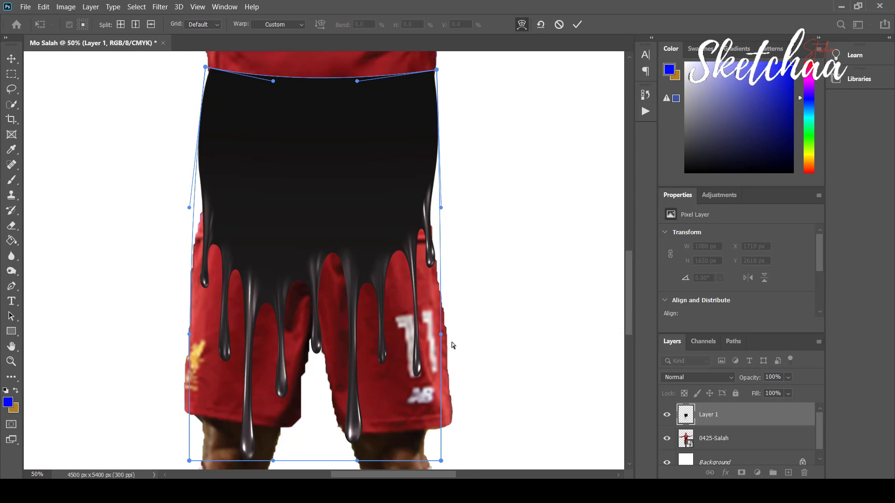
scroll(455, 344, "up", 1)
scroll(454, 344, "down", 3)
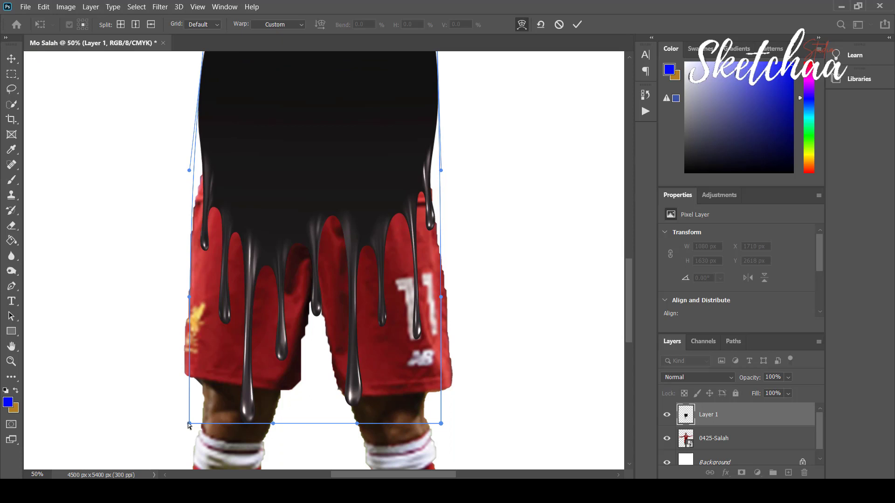
mouse_move(189, 424)
left_mouse_down()
mouse_move(206, 321)
mouse_move(194, 411)
left_mouse_up()
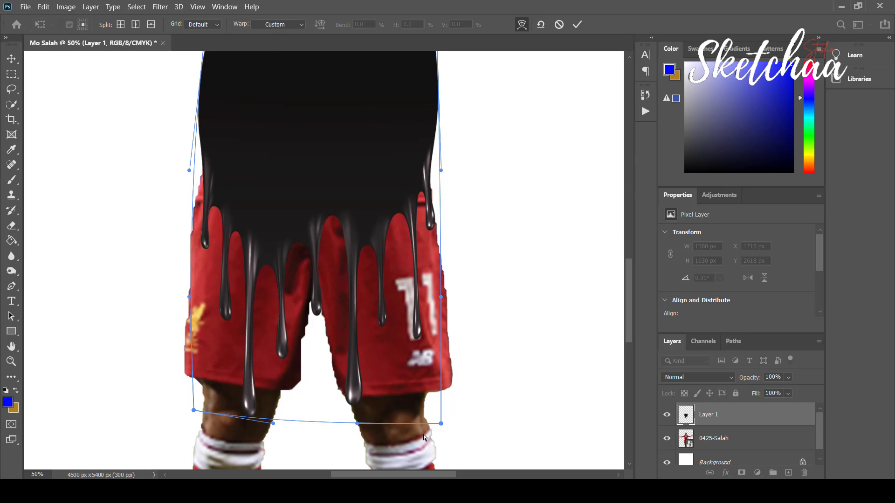
left_click_drag(441, 424, 430, 373)
left_click_drag(273, 424, 275, 359)
left_click(577, 25)
key("b")
Pull the left edge of the dripping artwork inward with another warp and apply it
scroll(548, 224, "up", 3)
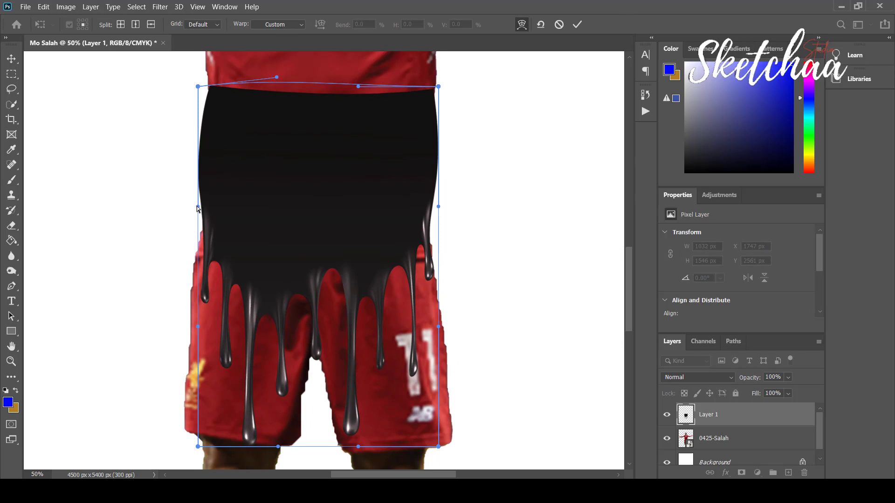
left_click_drag(198, 208, 207, 198)
left_click(576, 24)
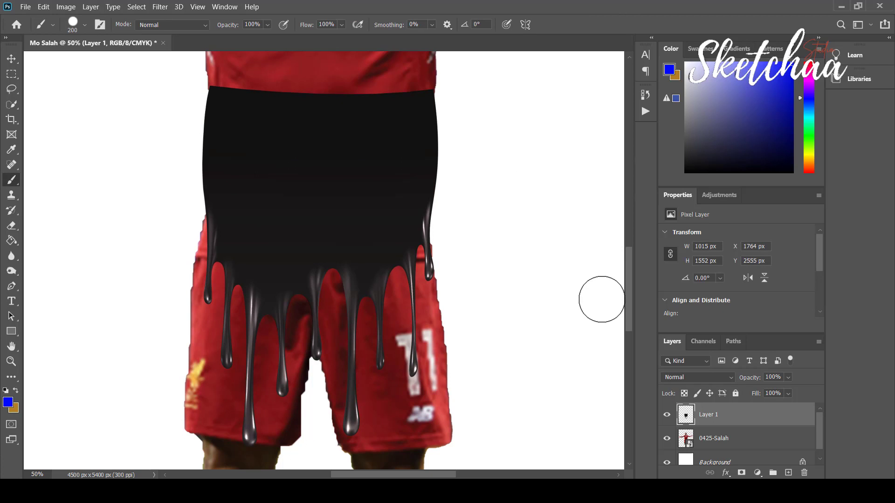
Mask the 0425-Salah layer with the outline of the dripping artwork and move it above Layer 1
left_click(686, 416, "ctrl")
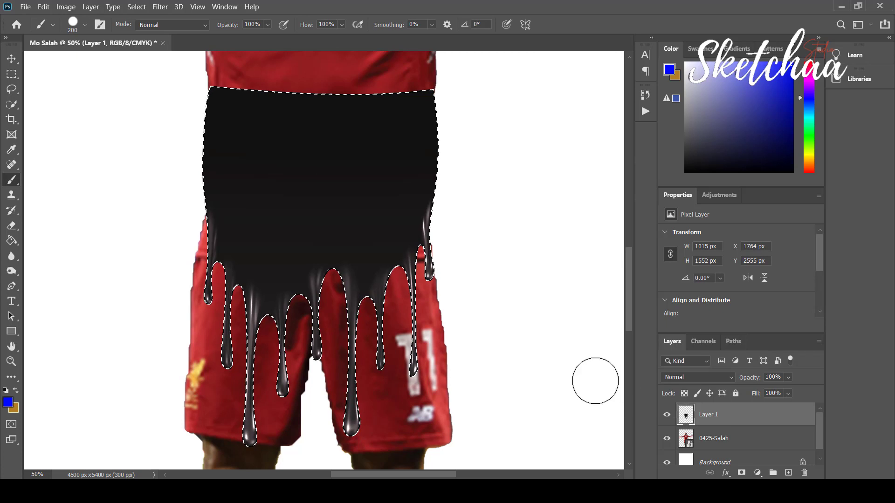
scroll(588, 353, "down", 1)
scroll(588, 353, "down", 1)
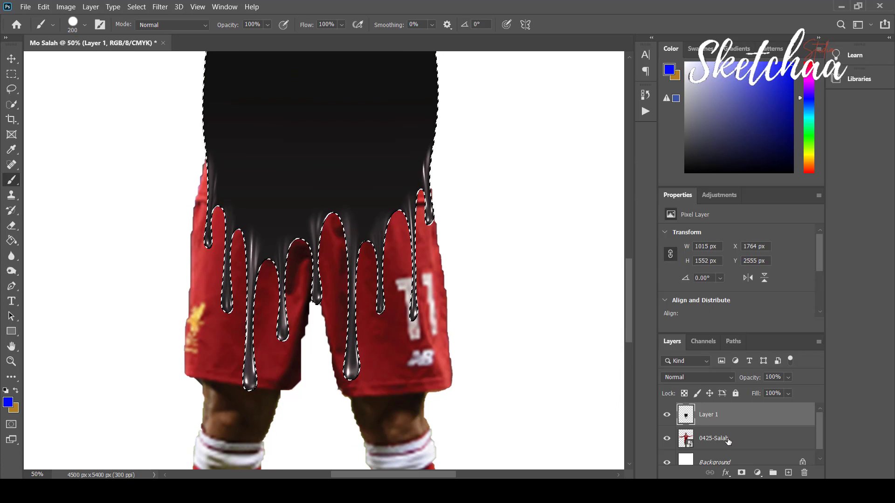
left_click(727, 436)
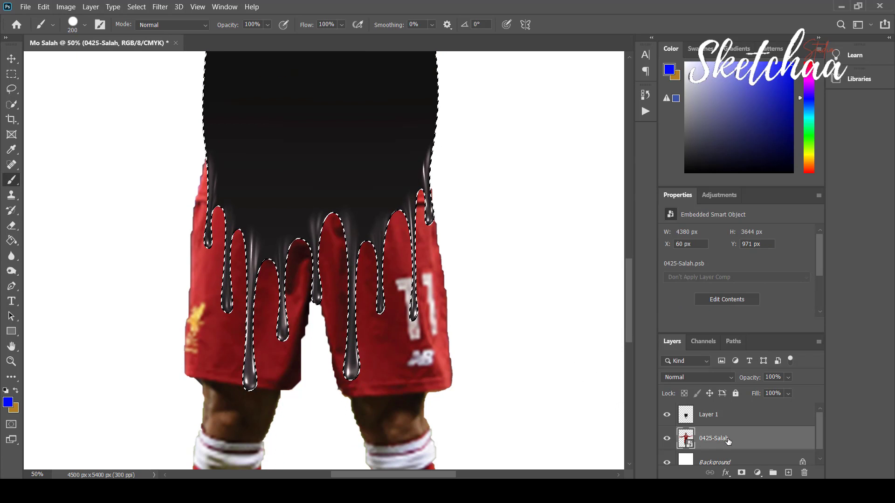
left_click(741, 473)
scroll(497, 281, "up", 4)
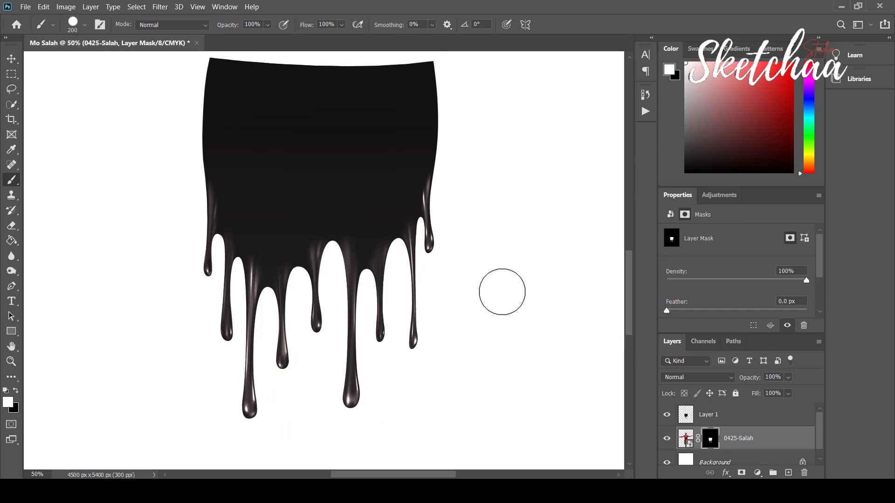
scroll(549, 344, "down", 1)
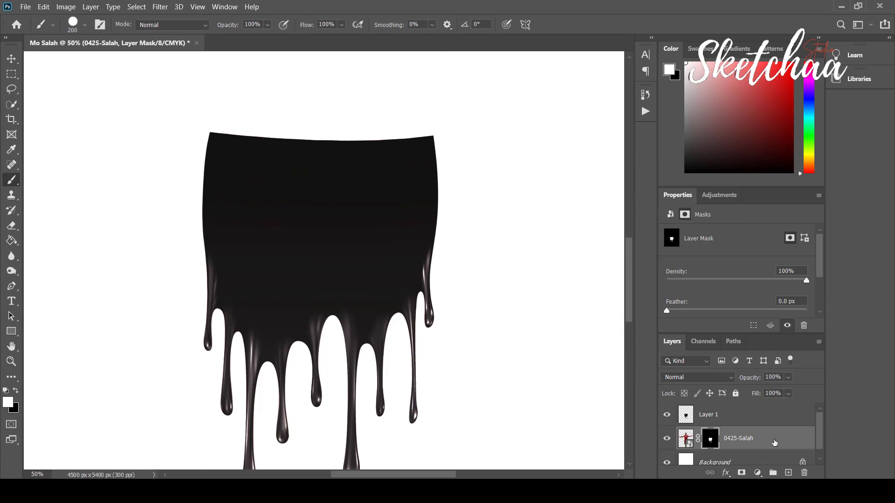
left_click_drag(769, 441, 764, 404)
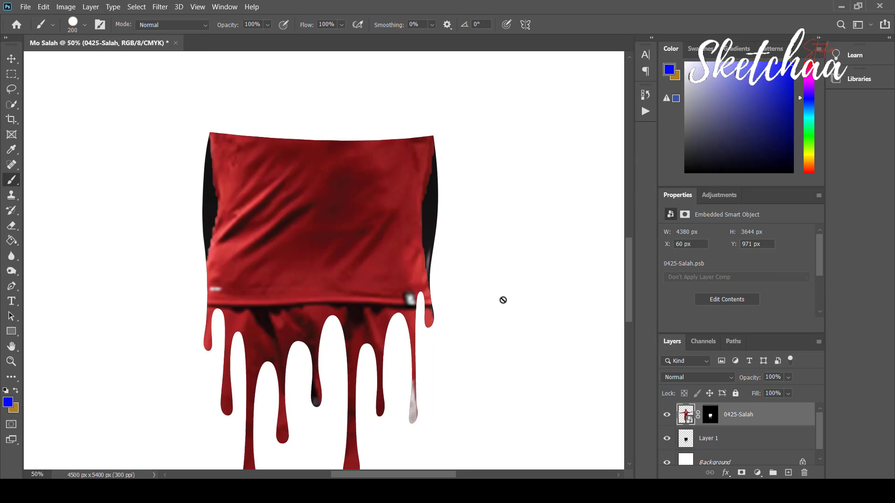
scroll(508, 283, "down", 2)
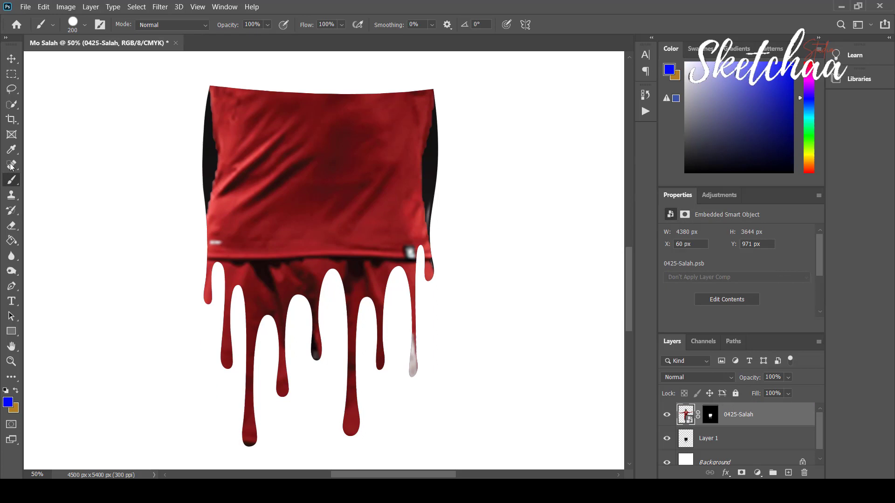
Paint white on the 0425-Salah layer mask to reveal the head, upper torso, both arms and hands
left_click(710, 416)
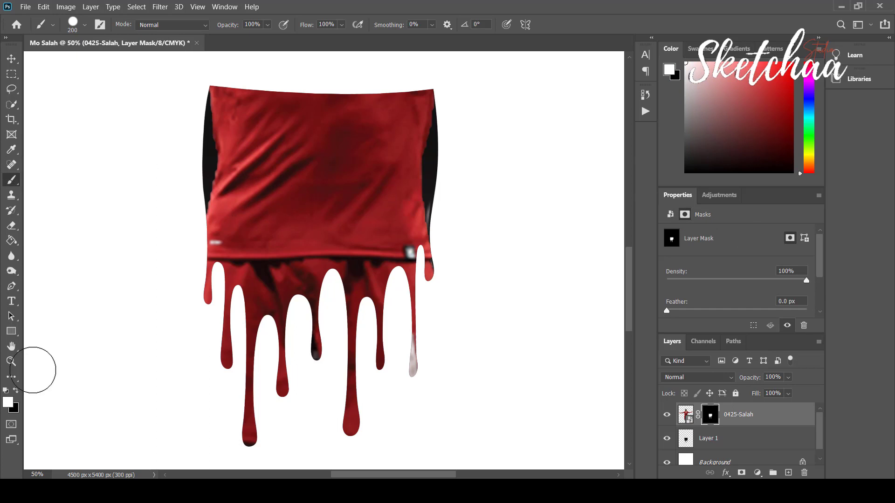
scroll(348, 194, "up", 1)
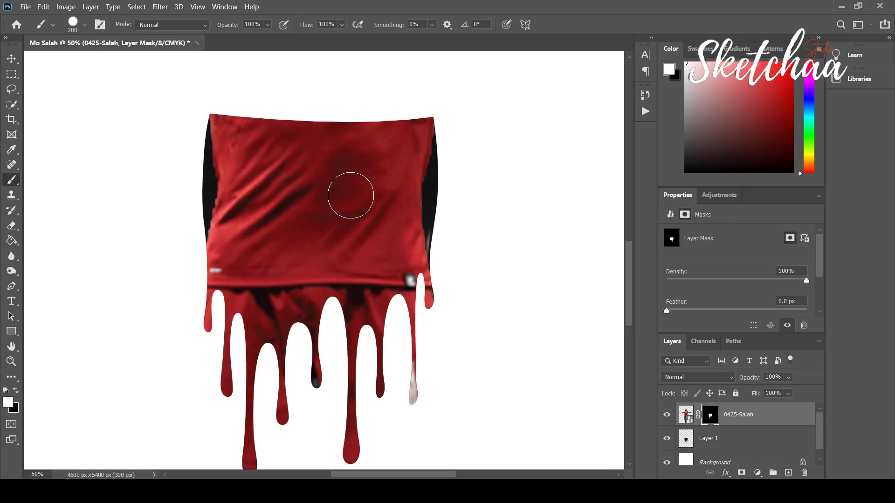
scroll(351, 195, "down", 3)
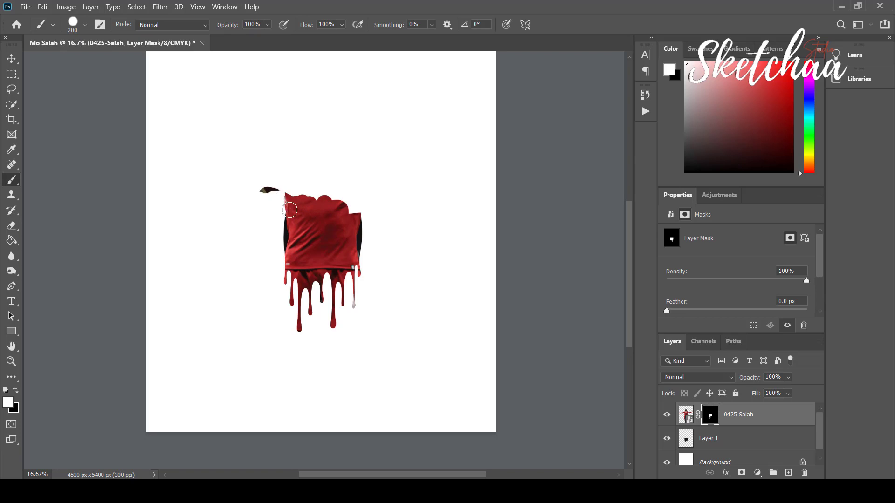
mouse_move(289, 192)
left_mouse_down()
mouse_move(215, 186)
mouse_move(269, 175)
mouse_move(191, 160)
mouse_move(252, 171)
mouse_move(325, 158)
mouse_move(314, 161)
mouse_move(312, 180)
mouse_move(307, 150)
left_mouse_up()
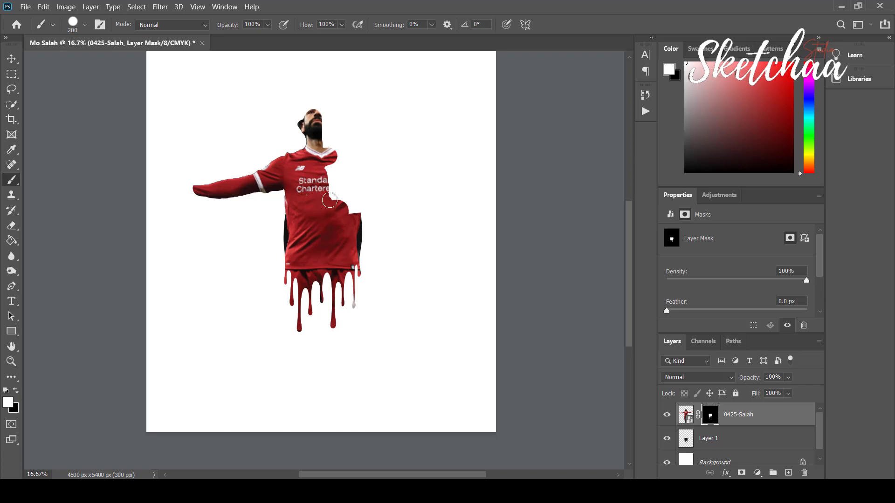
left_click_drag(341, 196, 341, 186)
mouse_move(328, 115)
left_mouse_down()
mouse_move(323, 155)
mouse_move(306, 147)
left_mouse_up()
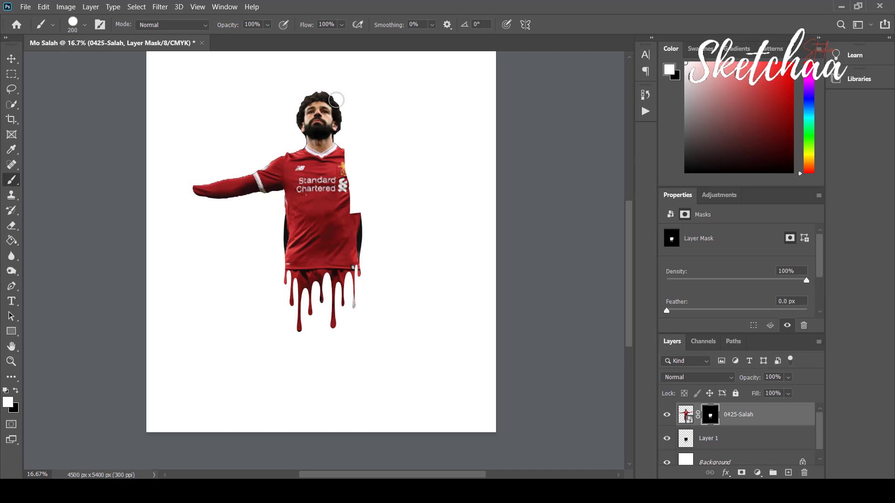
mouse_move(351, 162)
left_mouse_down()
mouse_move(347, 216)
mouse_move(367, 163)
mouse_move(359, 154)
mouse_move(350, 168)
mouse_move(429, 180)
left_mouse_up()
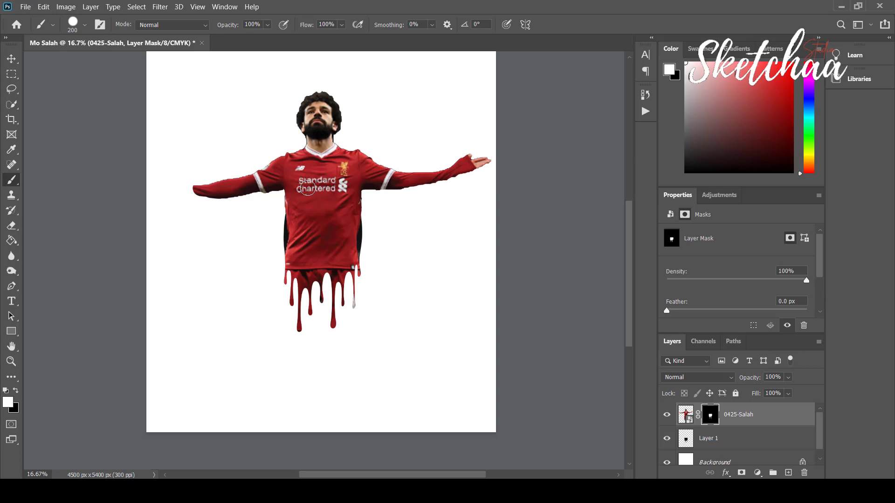
mouse_move(198, 186)
left_mouse_down()
mouse_move(216, 186)
mouse_move(159, 171)
mouse_move(194, 181)
mouse_move(182, 172)
mouse_move(153, 178)
mouse_move(199, 189)
mouse_move(150, 175)
left_mouse_up()
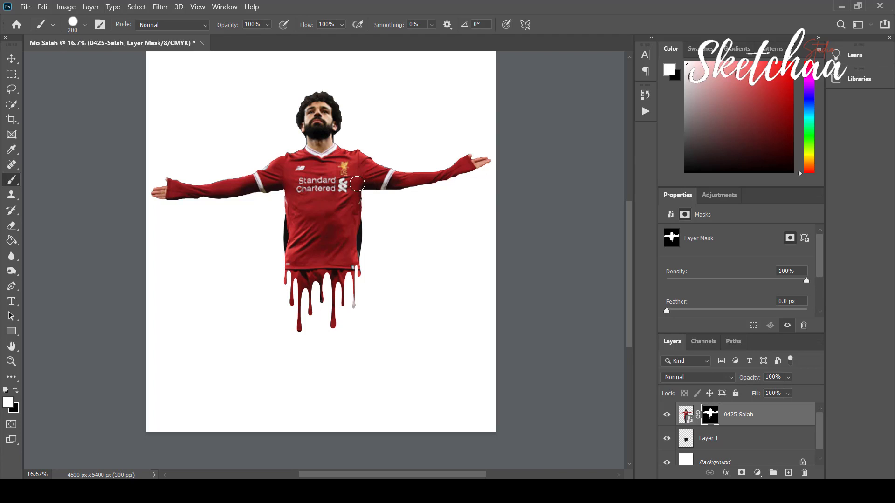
Add a layer mask to Layer 1 and paint black on it to hide the dark strips on both sides of the waist
left_click(16, 391)
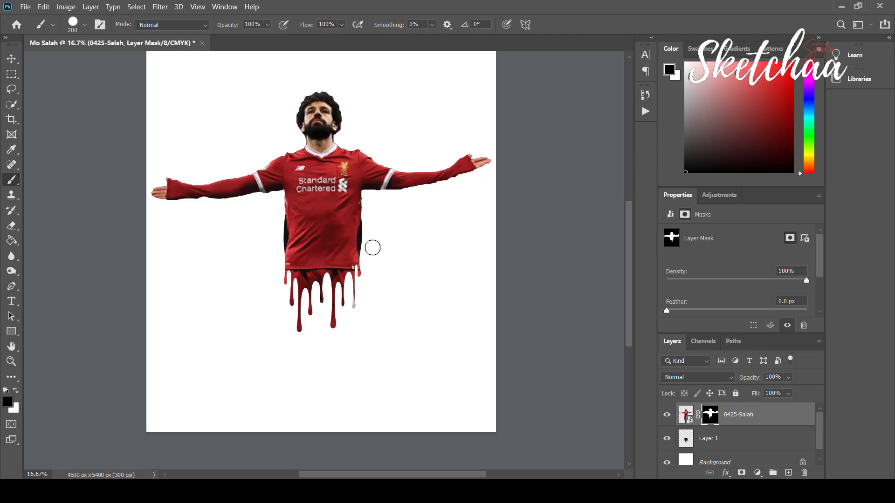
key("ctrl+plus")
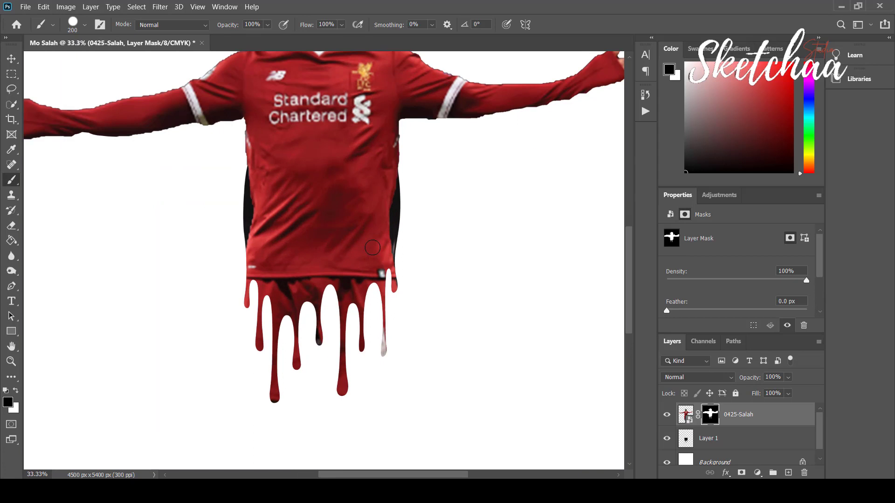
scroll(412, 239, "up", 3)
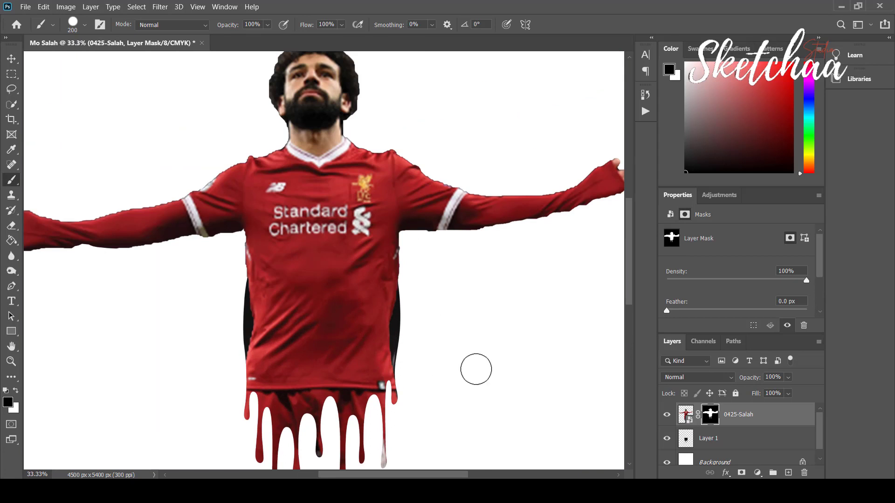
left_click(722, 438)
left_click(741, 473)
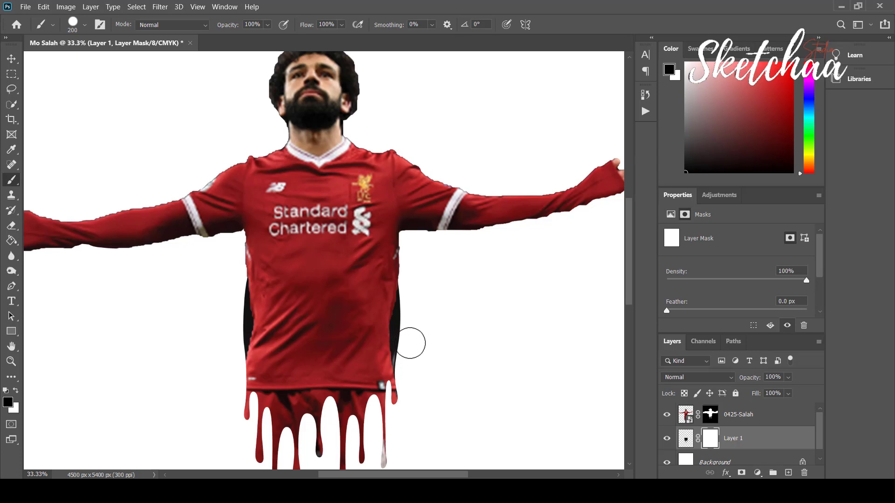
mouse_move(410, 344)
left_mouse_down()
mouse_move(410, 297)
mouse_move(410, 369)
mouse_move(401, 359)
mouse_move(401, 314)
mouse_move(404, 372)
left_mouse_up()
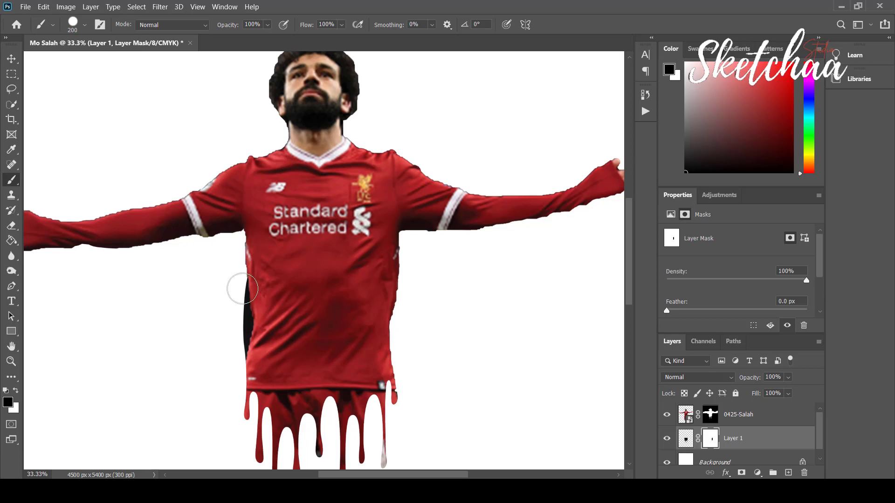
left_click_drag(243, 289, 240, 361)
scroll(440, 326, "down", 1)
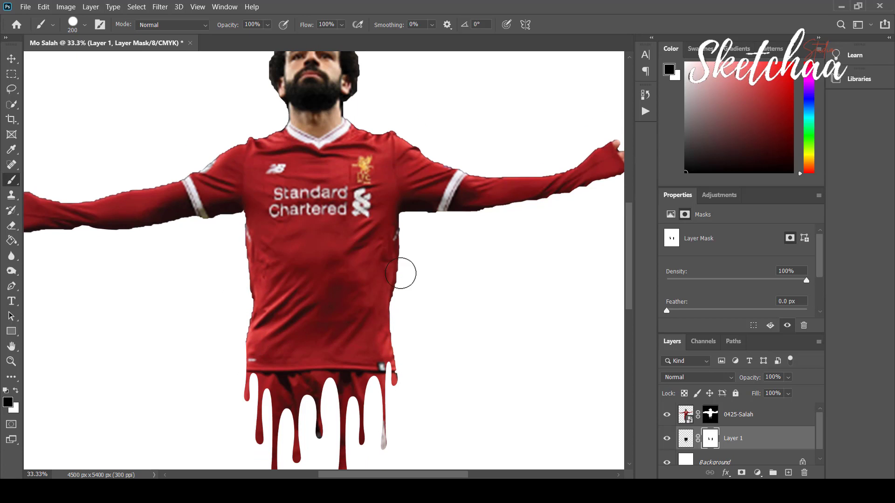
scroll(466, 320, "down", 1)
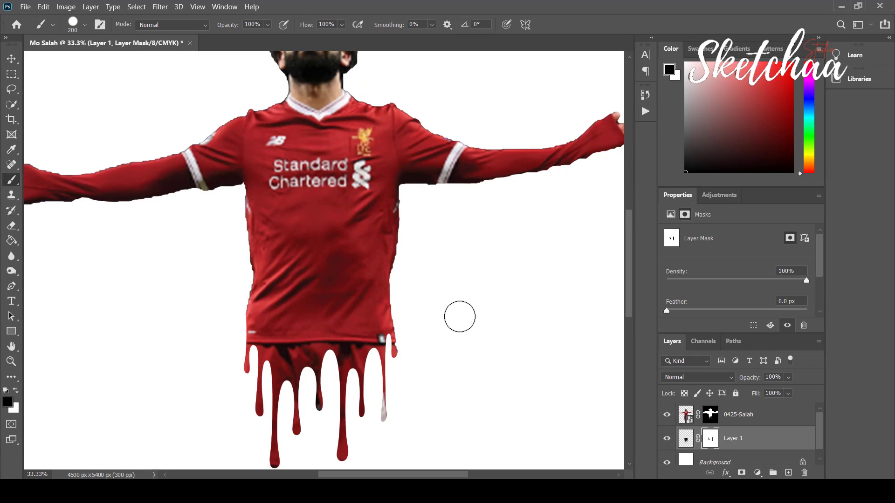
Add a black Solid Color fill layer directly above the Background layer
key("ctrl+minus")
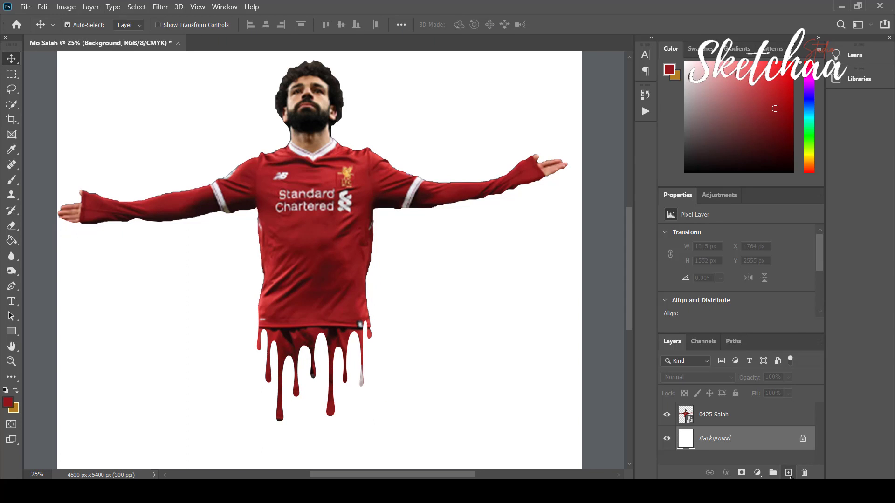
left_click(758, 474)
left_click(780, 273)
left_click_drag(569, 212, 448, 305)
left_click(692, 154)
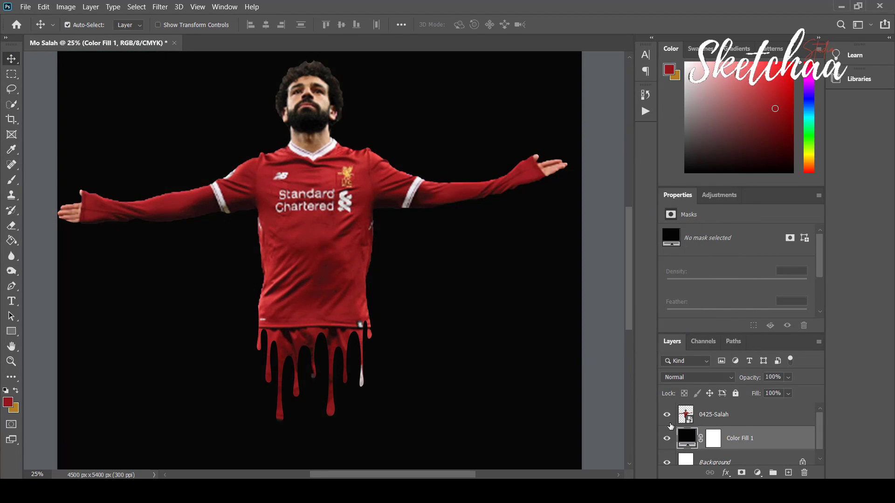
Move the player artwork to X 60 px, Y 1347 px and add a Black & White adjustment layer above it
left_click(709, 416)
left_click_drag(294, 251, 301, 273)
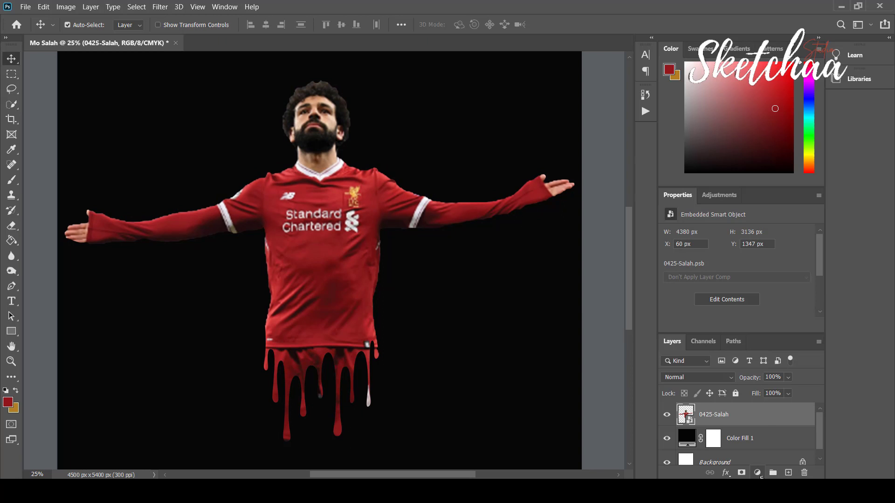
left_click(760, 475)
left_click(788, 381)
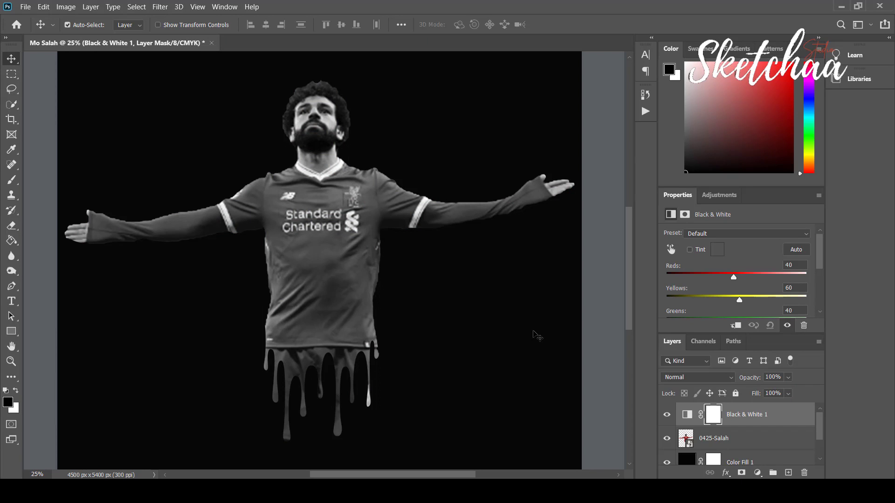
Clip the Black & White 1 adjustment layer to the 0425-Salah layer beneath it
left_click(532, 316)
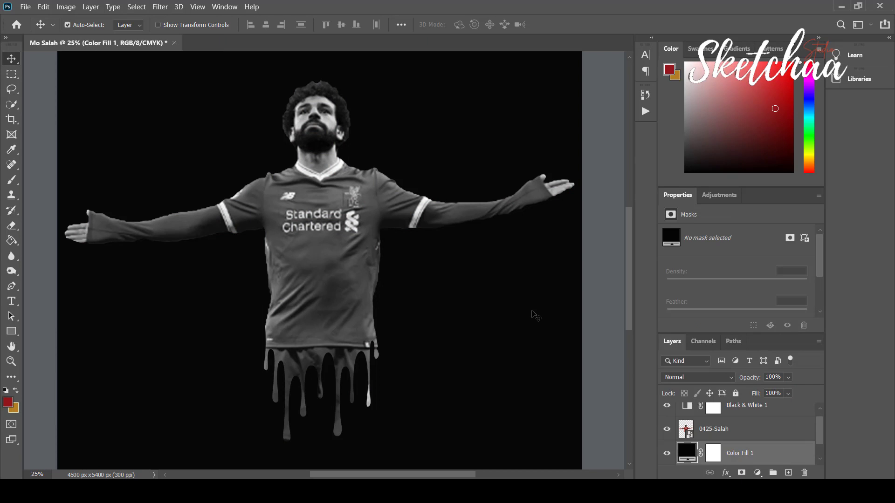
scroll(712, 447, "up", 1)
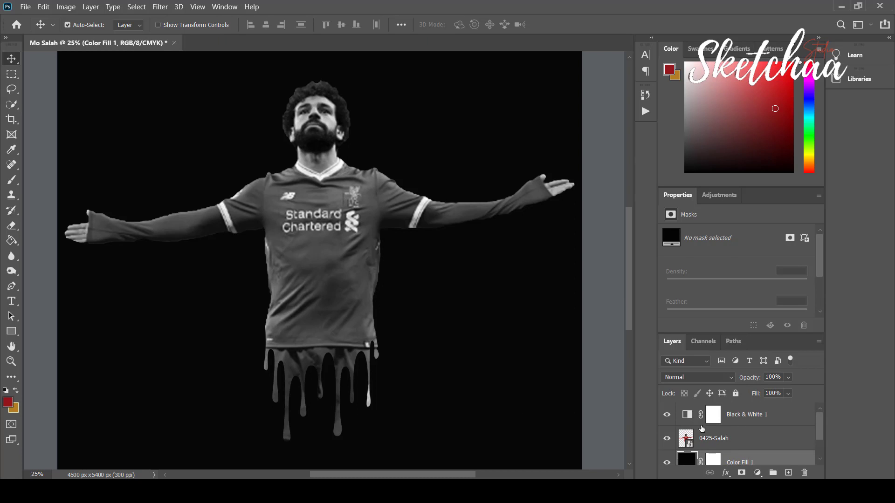
left_click(716, 420)
key("ctrl")
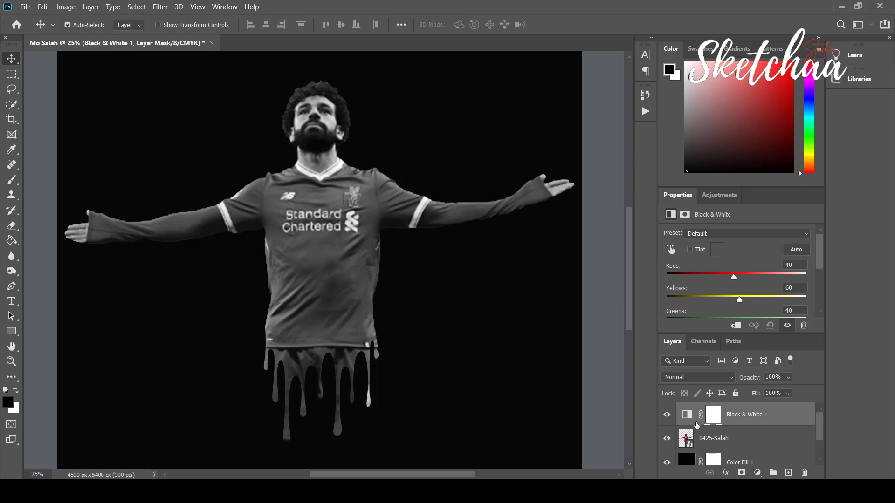
left_click(692, 425, "alt")
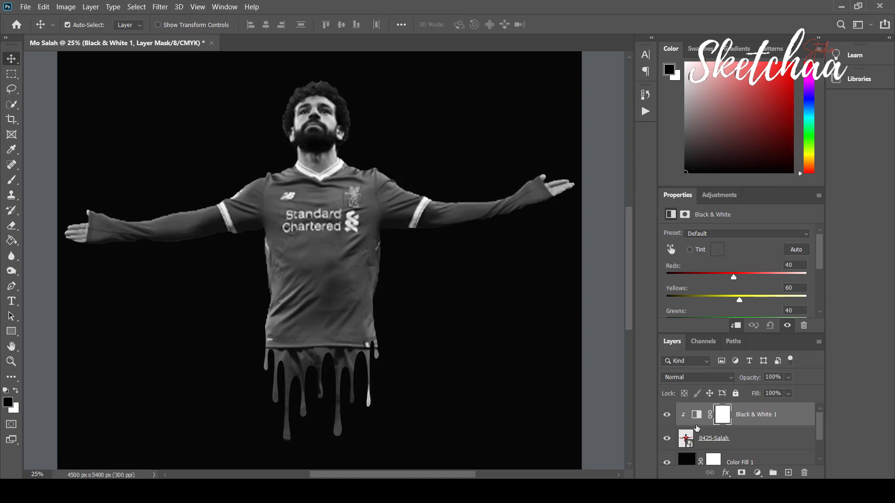
Invert the layer mask of Black & White 1 so the adjustment is hidden
left_click(696, 417)
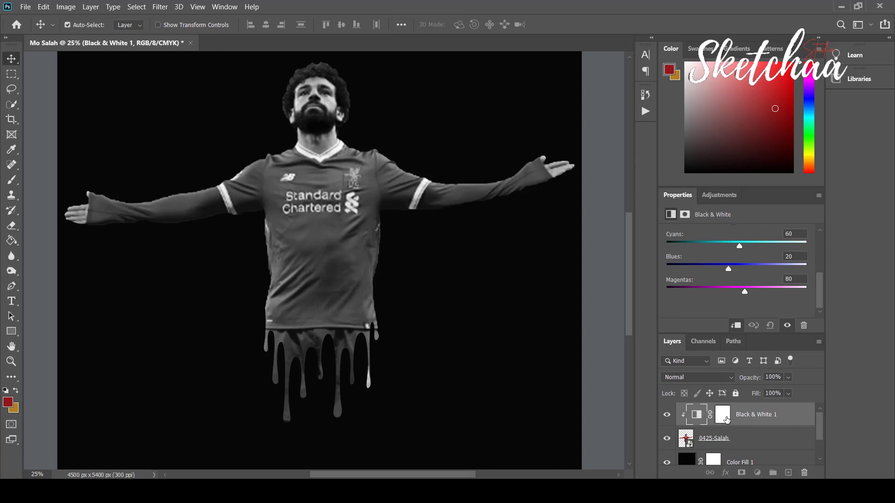
left_click(723, 414)
scroll(780, 282, "down", 3)
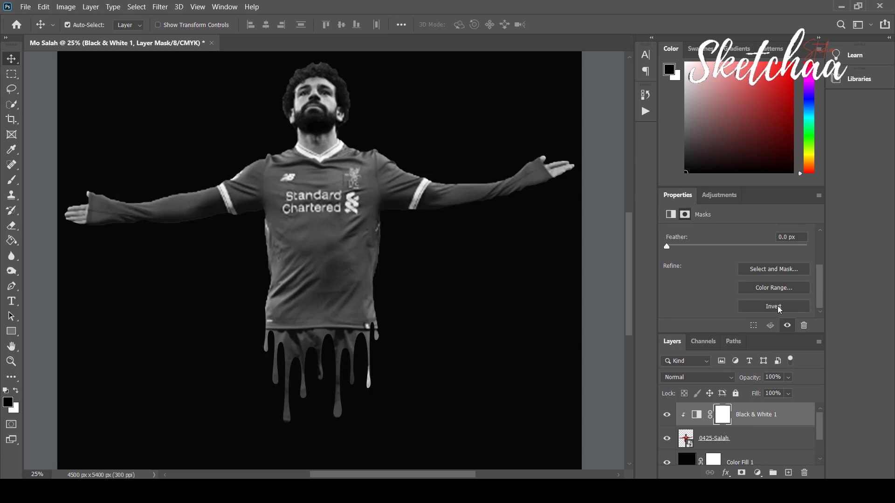
left_click(776, 308)
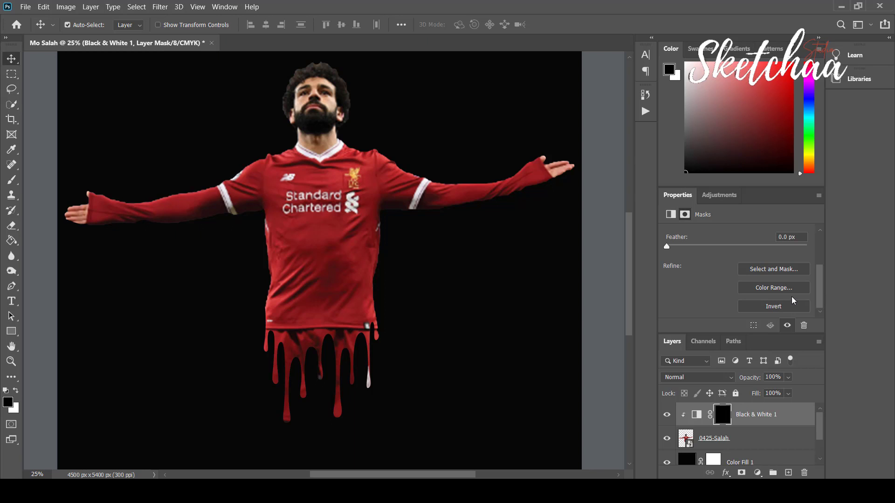
scroll(242, 159, "up", 1)
On the 0425-Salah layer, start a Pen path at the collar's V and trace up the image-right side of the neck
key("p")
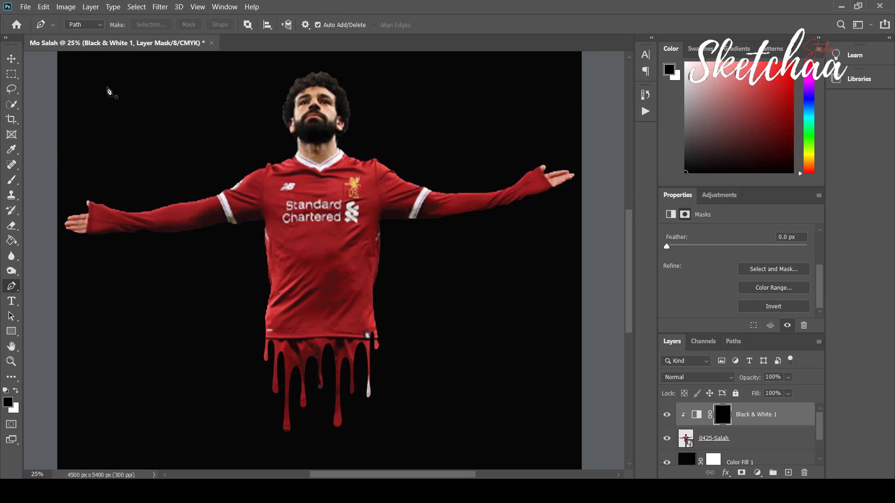
left_click(687, 437)
left_click(95, 25)
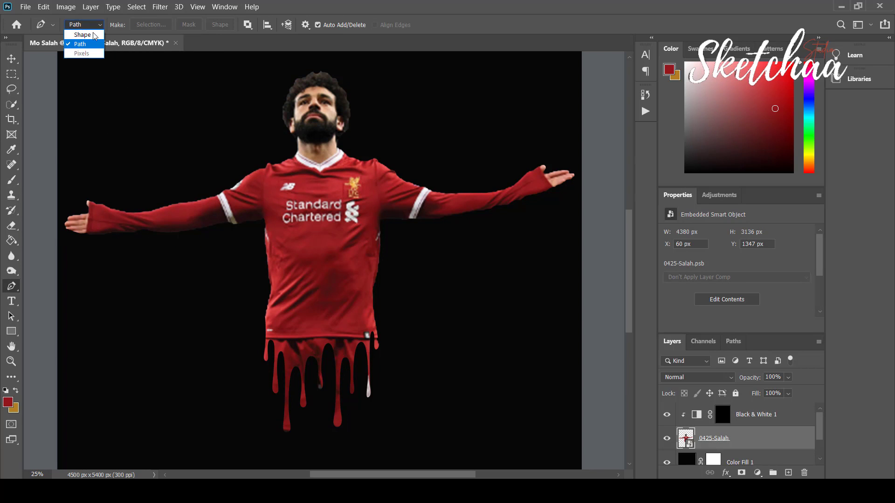
left_click(92, 45)
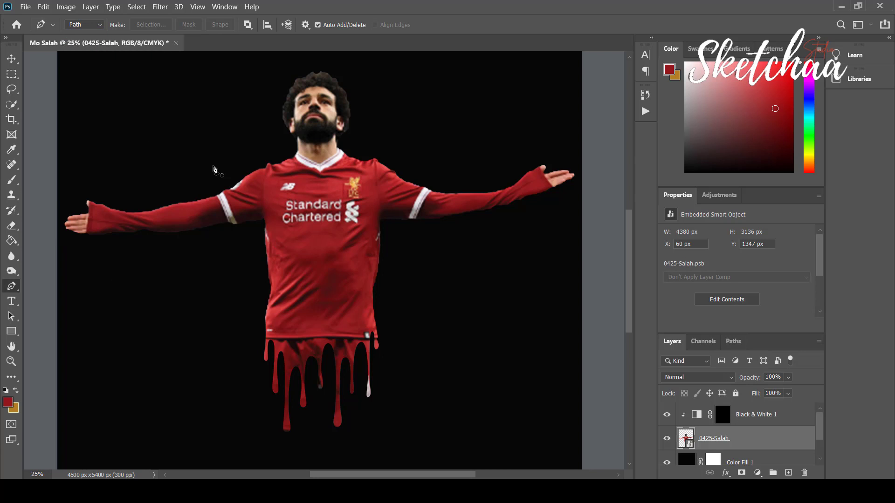
key("ctrl+plus")
scroll(213, 169, "up", 5)
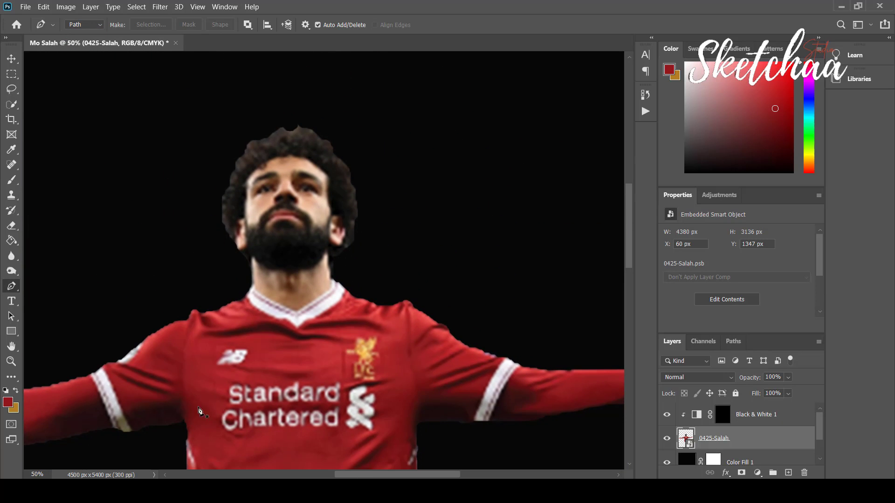
key("ctrl+plus")
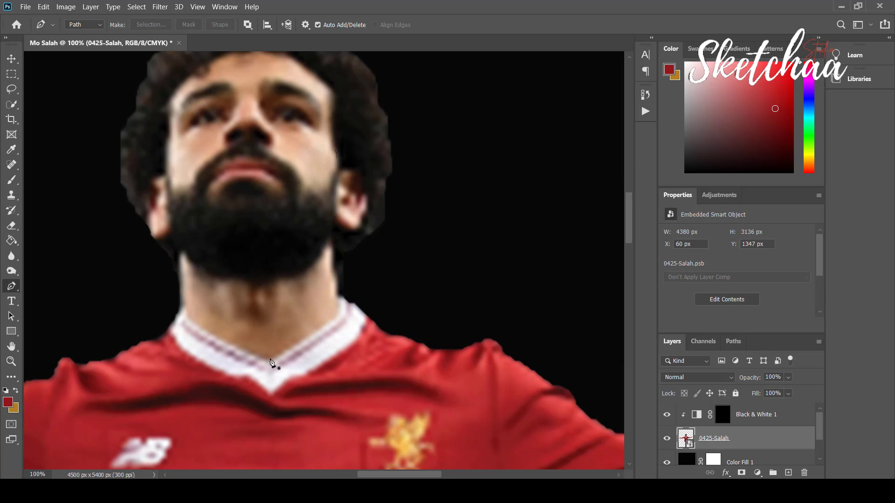
left_click(268, 362)
left_click(290, 348)
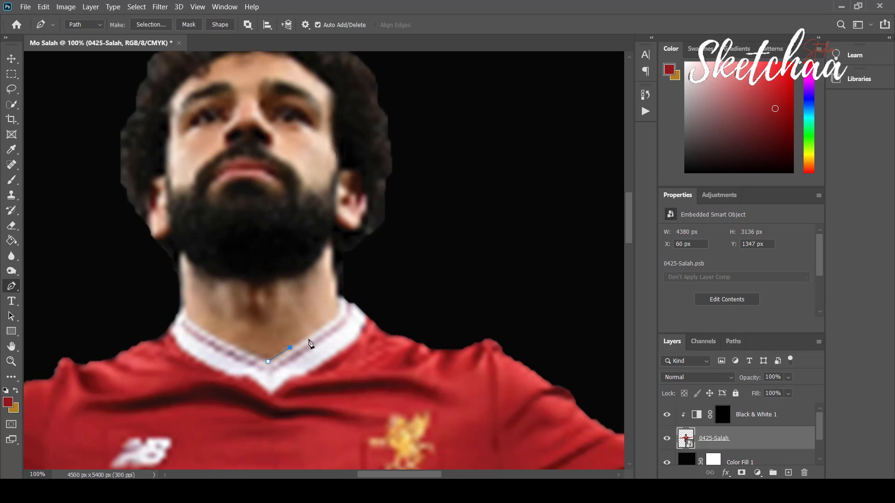
left_click(312, 334)
left_click(334, 318)
left_click(350, 271)
Continue the path loosely around the image-right side of the hair up to the top of the head
left_click(409, 175)
scroll(429, 180, "up", 2)
left_click(414, 149)
left_click(389, 84)
scroll(389, 85, "up", 2)
left_click(369, 88)
left_click(325, 53)
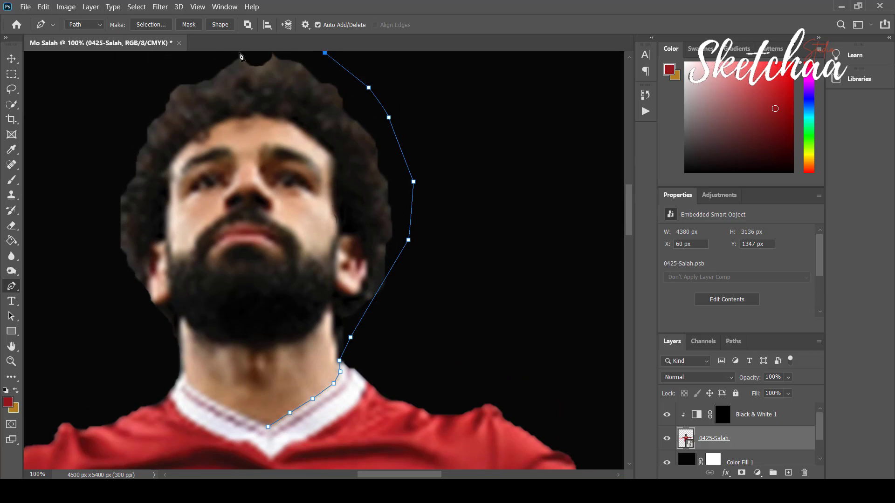
Continue the path around the image-left side of the hair and down the neck along the collar
left_click(227, 54)
left_click(128, 84)
left_click(74, 197)
left_click_drag(67, 279, 70, 293)
left_click_drag(98, 339, 105, 343)
left_click(173, 331)
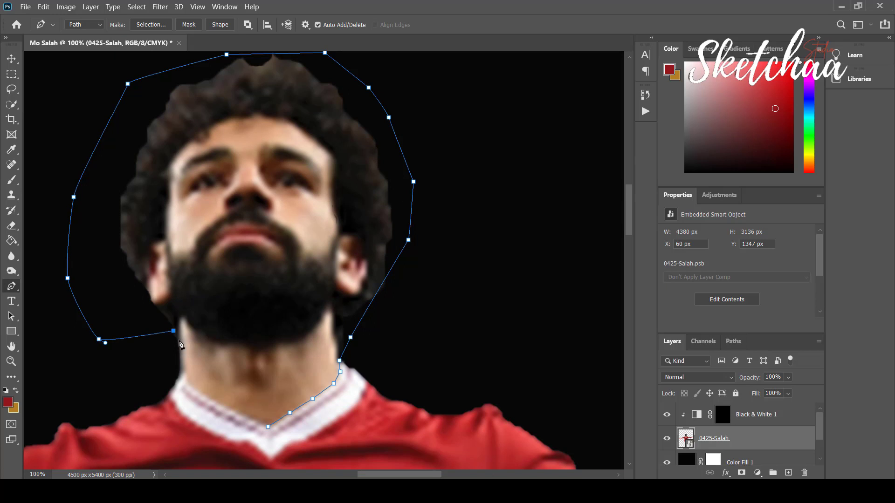
left_click(178, 339)
left_click(180, 348)
left_click(180, 371)
left_click(185, 380)
left_click(202, 394)
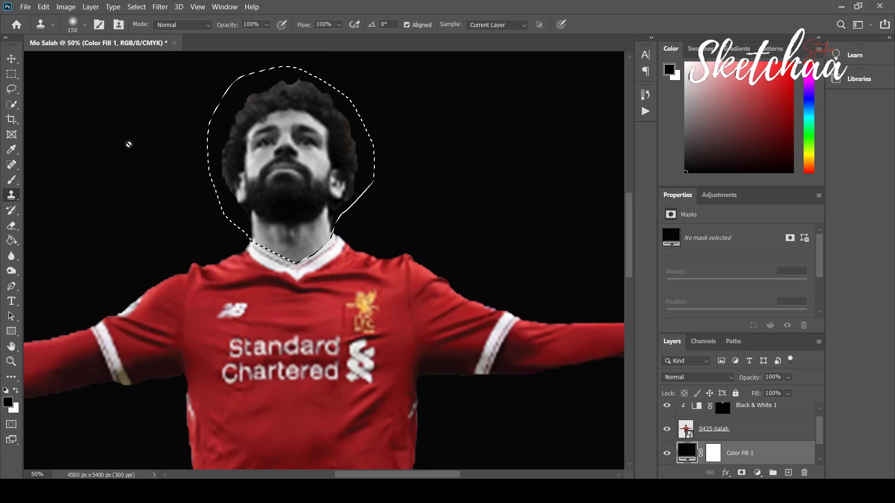
Paint white over the remaining coloured hair inside the head selection on the Black & White 1 mask, and deselect
left_click(11, 182)
left_click(495, 207)
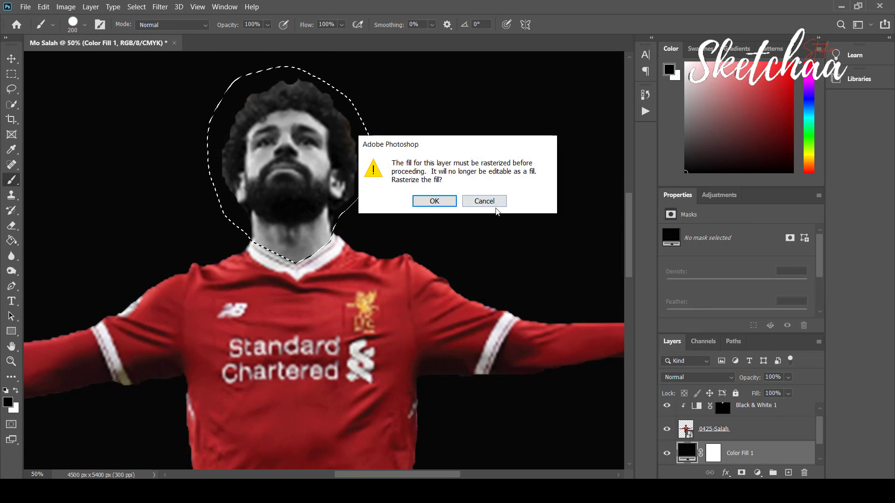
left_click(485, 202)
scroll(481, 200, "up", 1)
scroll(806, 460, "up", 1)
left_click(725, 414)
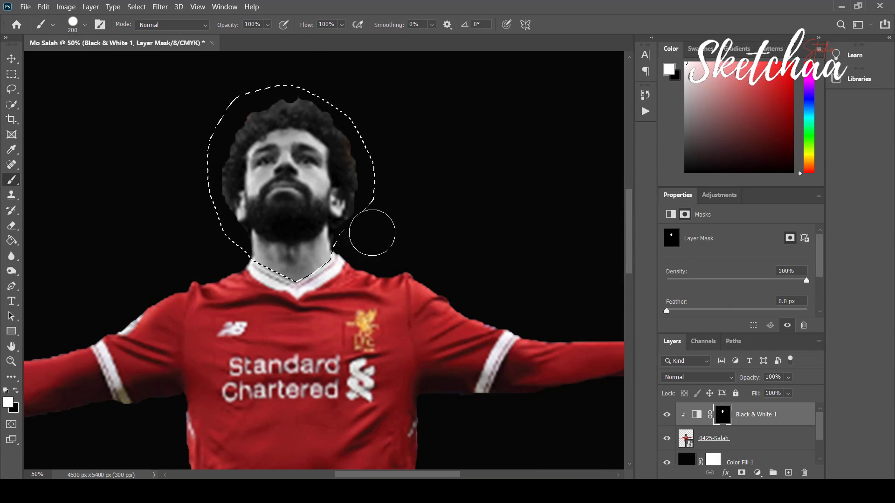
left_click_drag(328, 167, 324, 152)
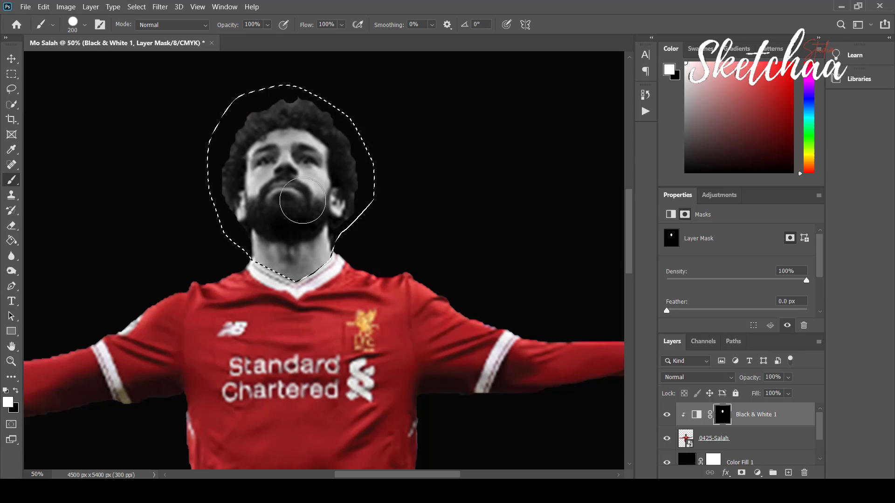
key("ctrl+d")
key("ctrl+minus")
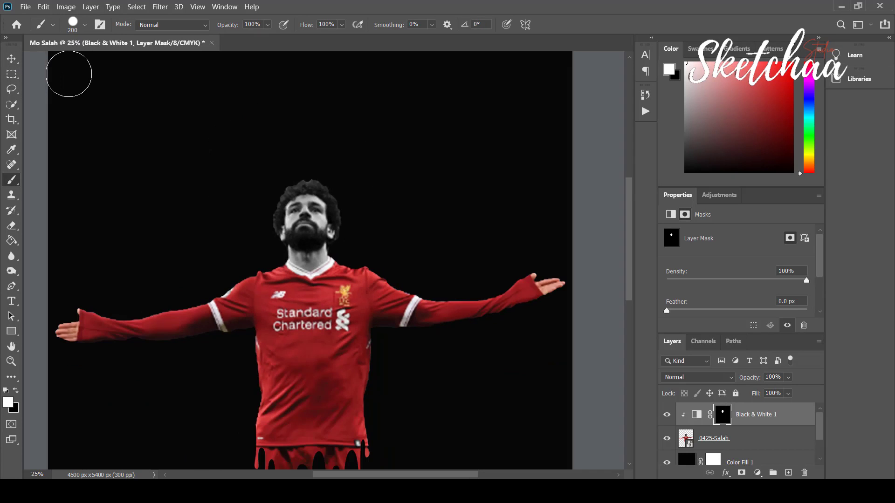
Trace a closed Pen path around the hand on the image's right side and convert it to a selection
key("p")
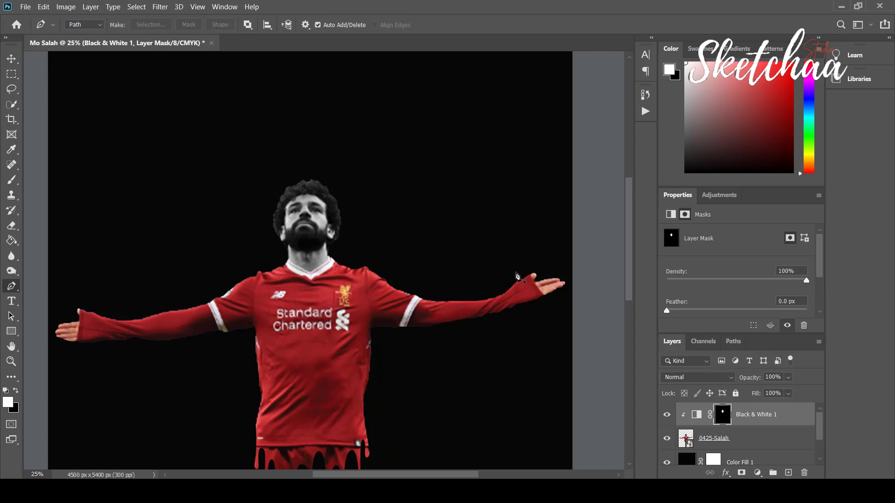
left_click(530, 275)
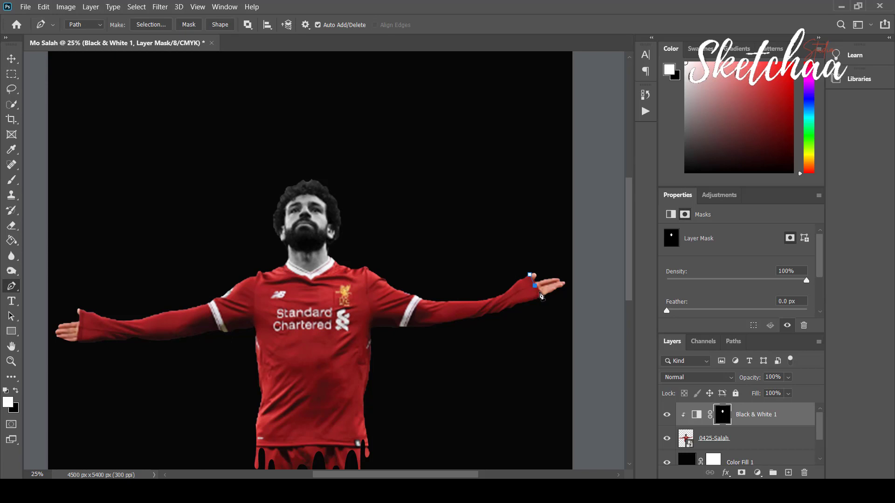
left_click(539, 292)
left_click(545, 295)
left_click(557, 296)
left_click(566, 287)
left_click(565, 272)
left_click(547, 264)
left_click(529, 274)
left_click(150, 24)
left_click(505, 122)
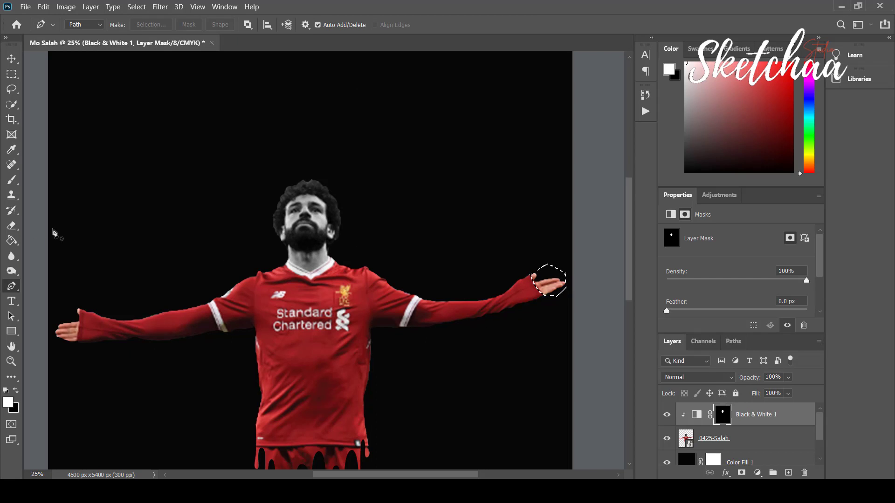
Paint white over the selected hand on the Black & White 1 mask with the Brush tool, and deselect
left_click(12, 168)
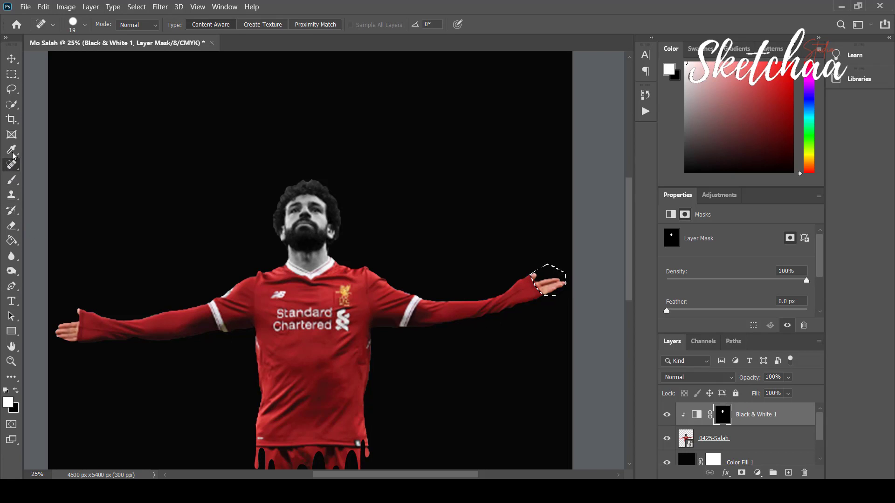
left_click(12, 180)
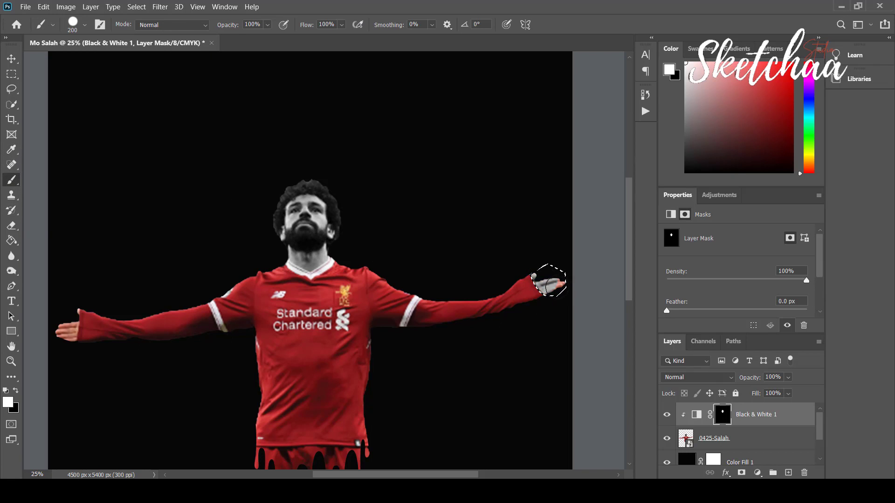
left_click_drag(549, 282, 554, 283)
key("p")
key("ctrl+d")
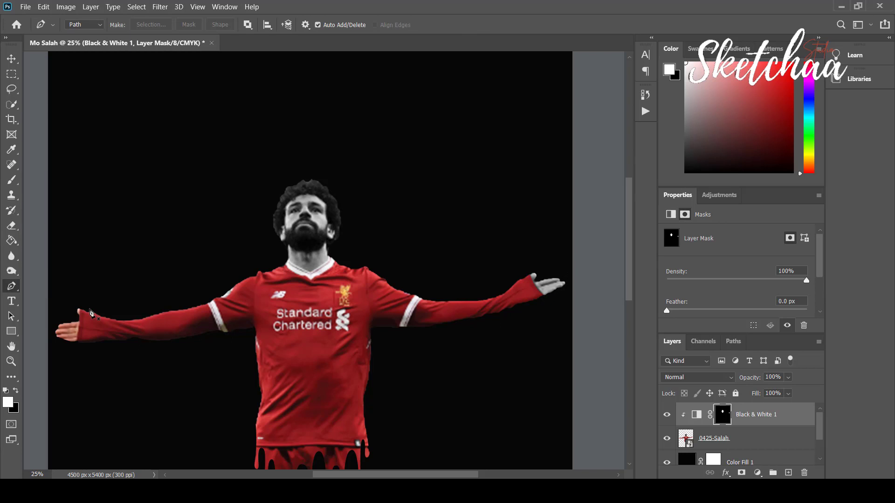
Trace a closed Pen path around the hand on the image's left side and convert it to a selection
left_click(80, 311)
left_click(79, 303)
left_click(59, 306)
left_click(52, 326)
left_click(56, 345)
left_click(67, 352)
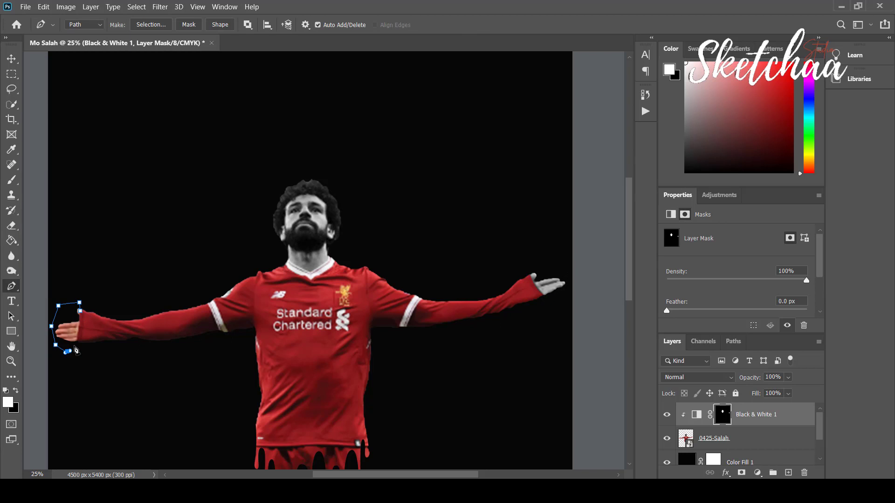
left_click(76, 345)
left_click(76, 339)
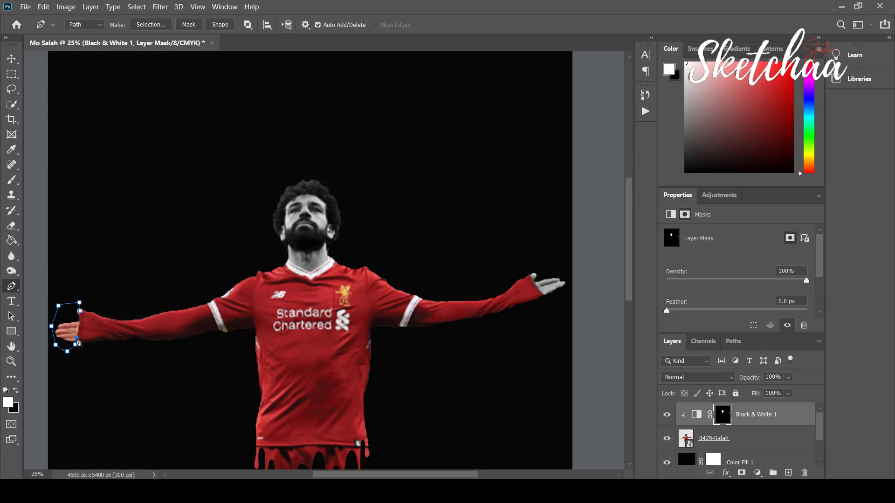
left_click(150, 24)
left_click(507, 124)
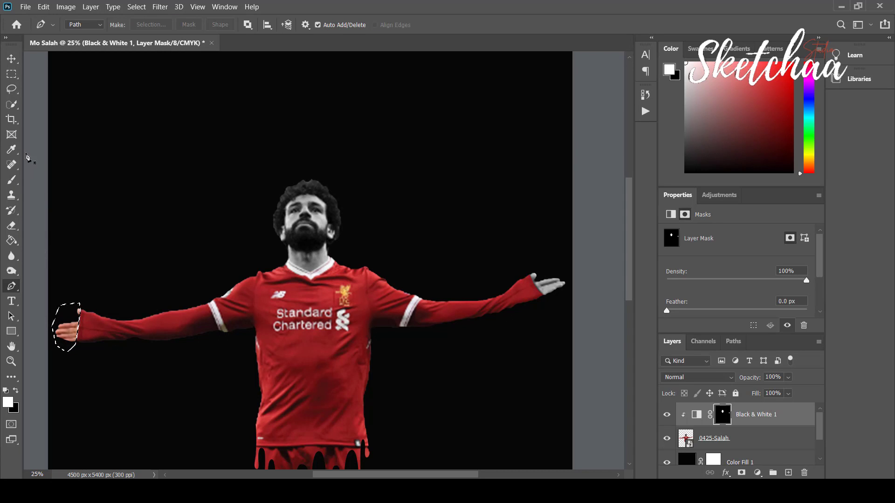
Brush white over the selected image-left hand on the Black & White 1 mask and clear the selection
left_click(12, 164)
left_click(12, 179)
mouse_move(66, 298)
left_mouse_down()
mouse_move(66, 321)
mouse_move(73, 310)
mouse_move(66, 326)
left_mouse_up()
left_click(11, 59)
key("ctrl+d")
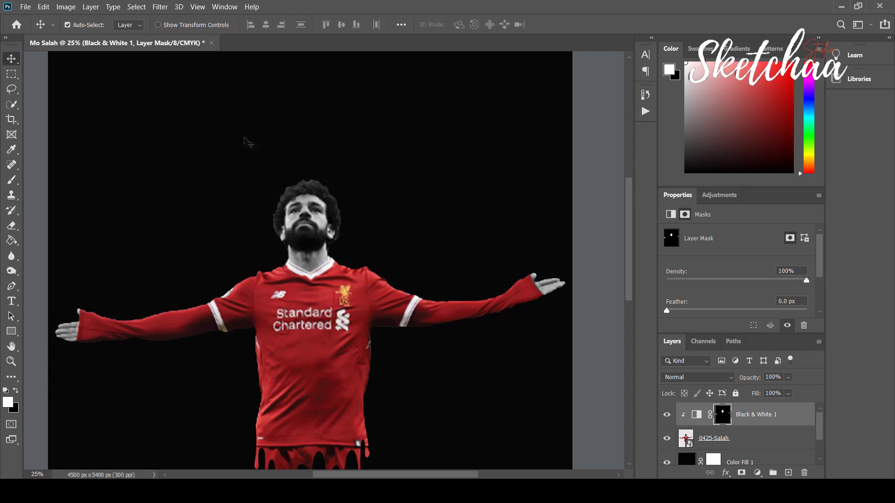
Apply Camera Raw basic adjustments to the figure: Contrast +46, Highlights +51, Shadows +21, Whites +32, Blacks -47, Texture +5, Clarity +57, Dehaze -24
scroll(406, 228, "down", 4)
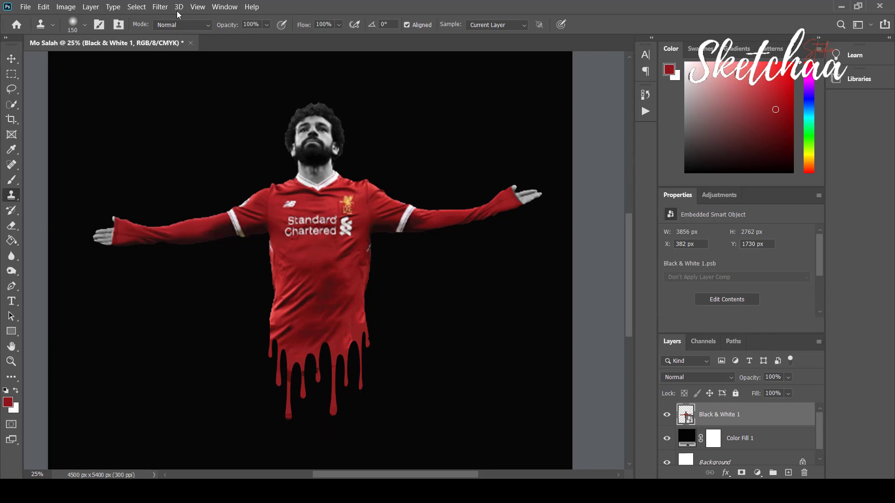
left_click(159, 6)
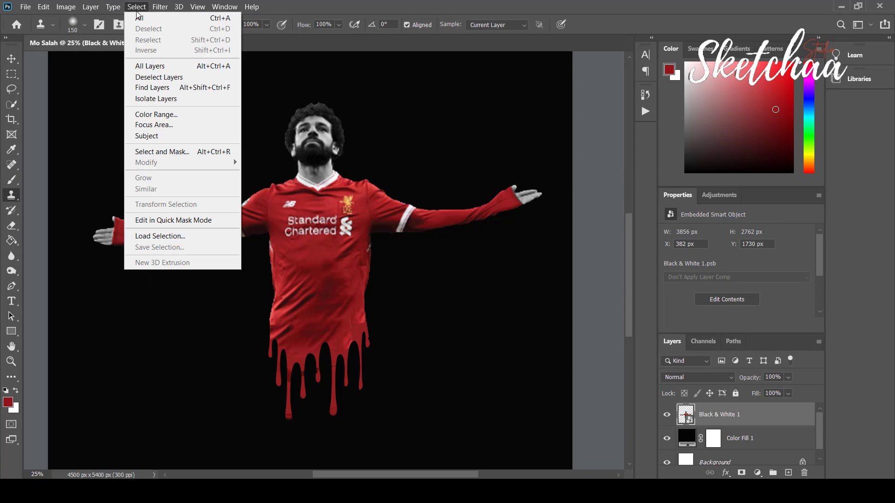
left_click(190, 71)
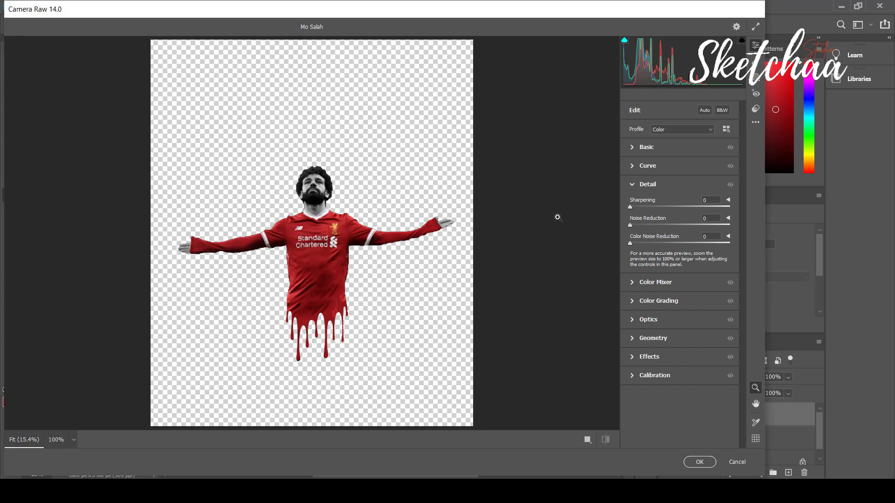
left_click(634, 148)
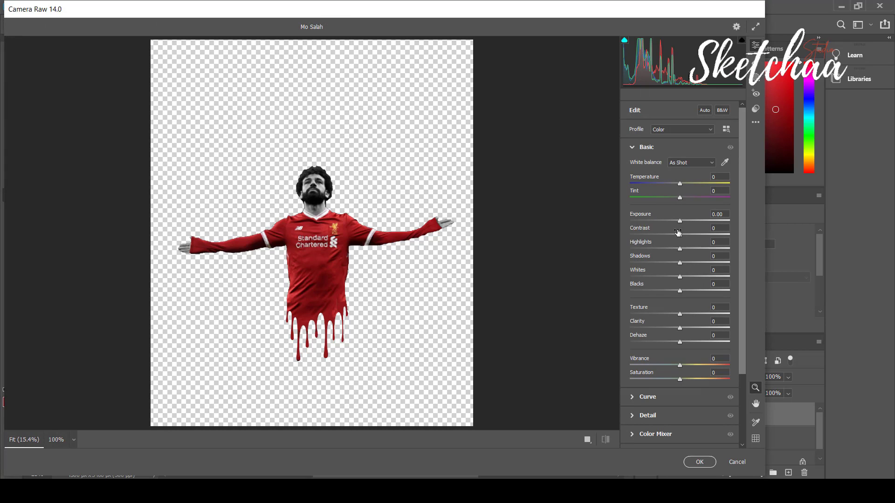
left_click_drag(678, 232, 710, 328)
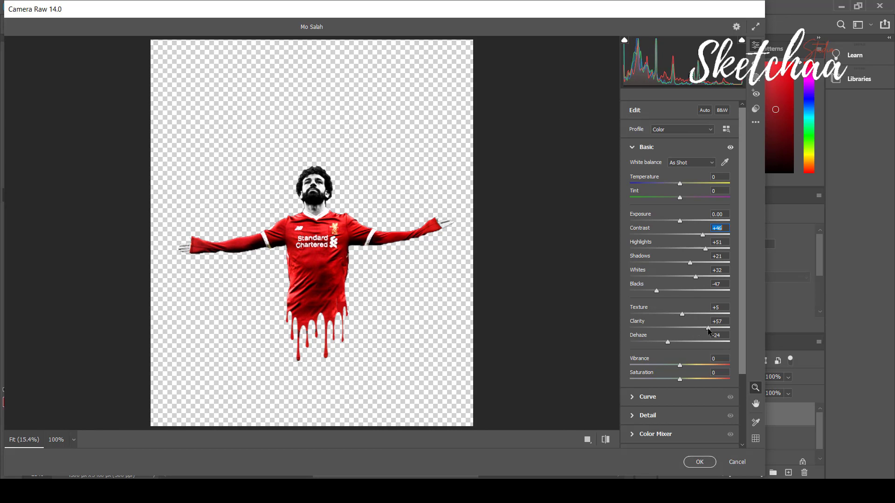
Set the Camera Raw detail to Sharpening 60 and Noise Reduction 100, and apply the filter
scroll(662, 320, "down", 2)
left_click(630, 382)
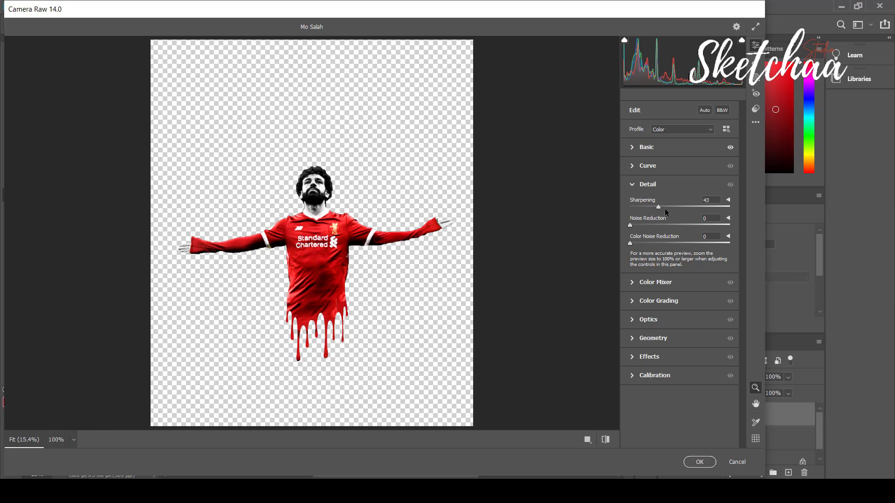
left_click_drag(643, 227, 730, 225)
left_click(554, 262)
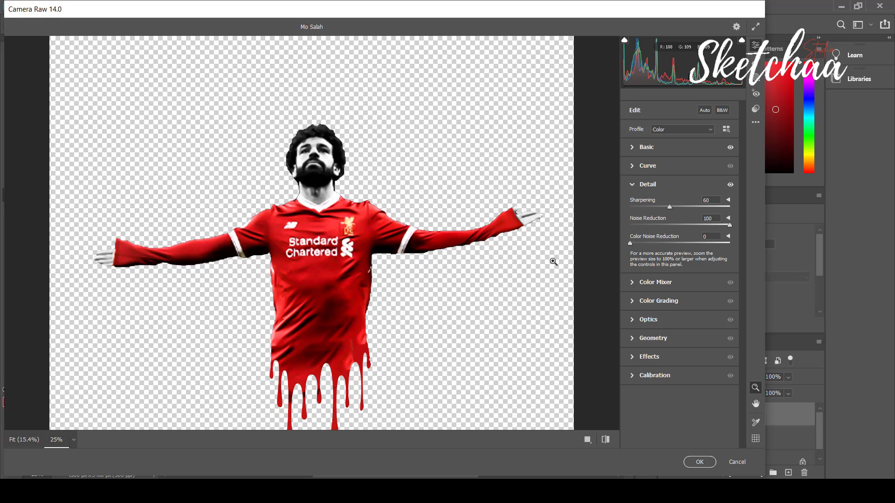
left_click(699, 462)
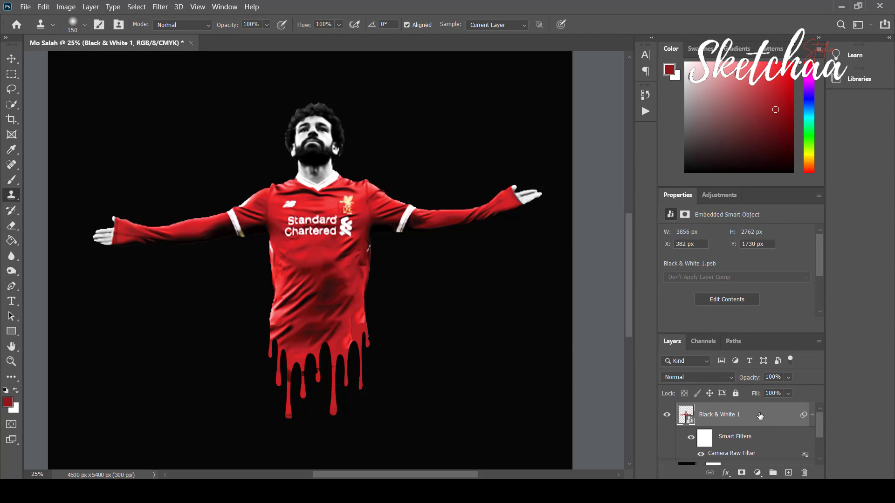
Start an Oil Paint filter on the figure and set Stylization to 8.7, Cleanliness to 8.6 and Scale to 6.7
left_click(137, 6)
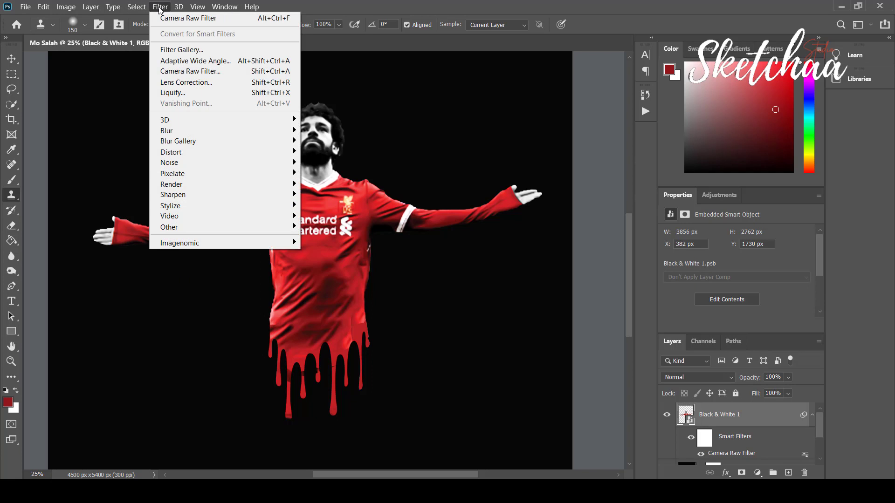
mouse_move(238, 194)
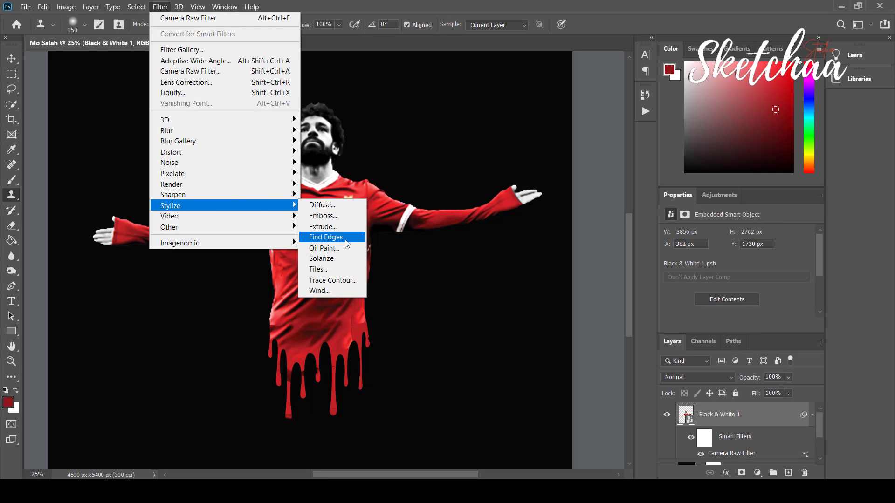
left_click(327, 242)
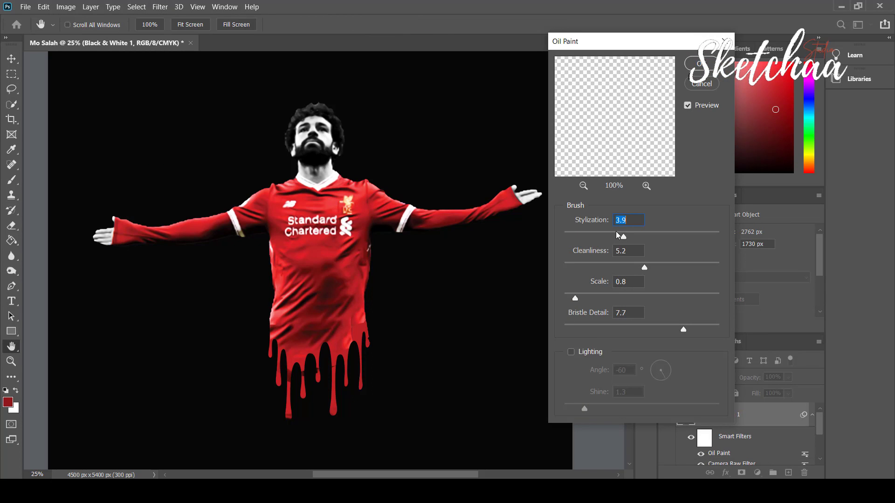
left_click_drag(646, 268, 679, 267)
left_click_drag(624, 237, 597, 239)
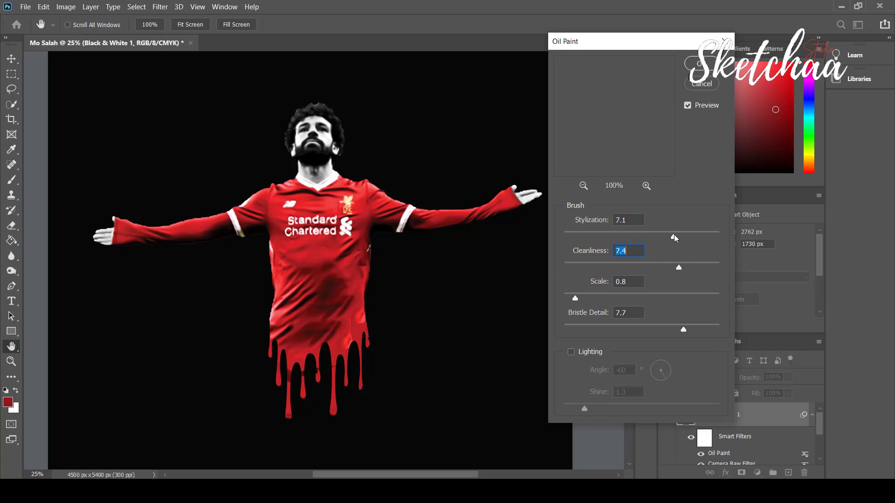
left_click_drag(675, 238, 699, 233)
left_click(699, 268)
left_click_drag(576, 298, 668, 301)
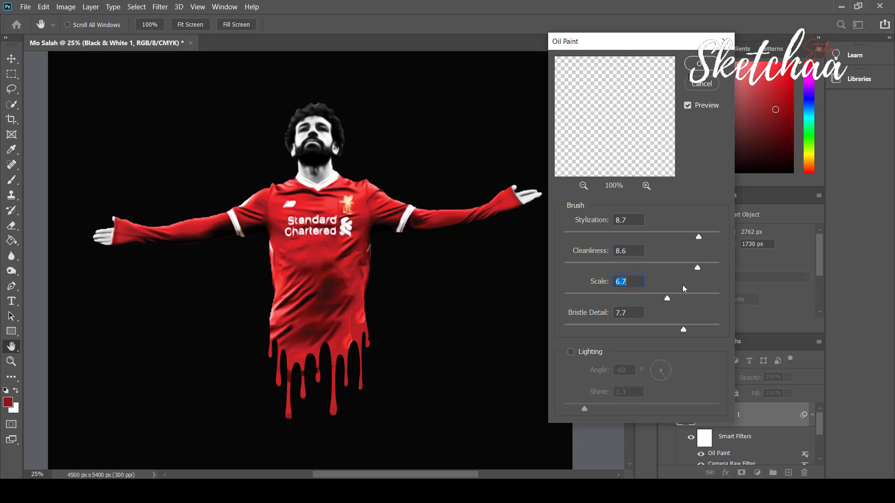
Refine the Oil Paint brush to Stylization 9.6, Cleanliness 8.5 and Bristle Detail 5.3, and apply the filter
left_click_drag(698, 268, 717, 268)
key("ctrl+plus")
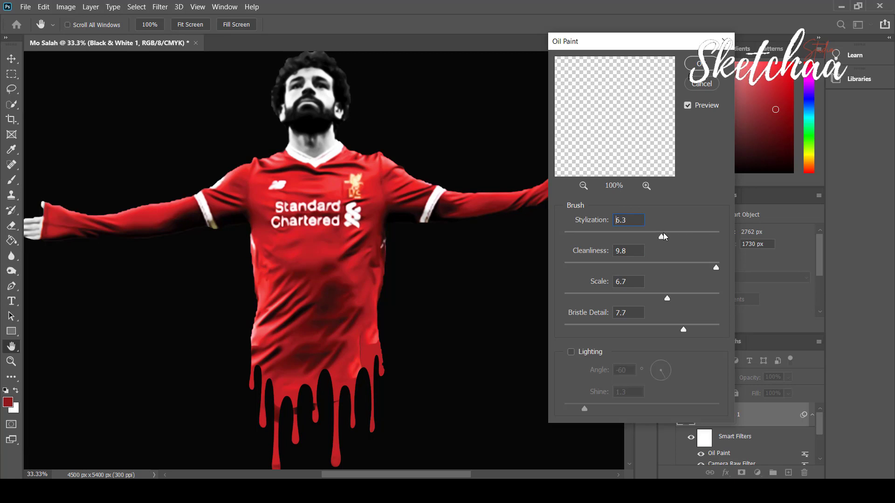
left_click_drag(664, 234, 713, 239)
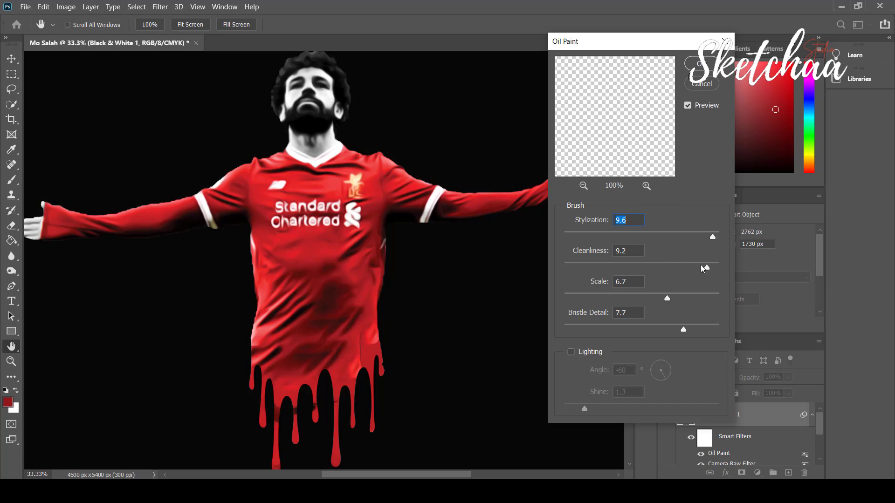
left_click_drag(703, 269, 623, 264)
left_click_drag(621, 267, 696, 262)
left_click_drag(683, 329, 645, 324)
left_click(699, 66)
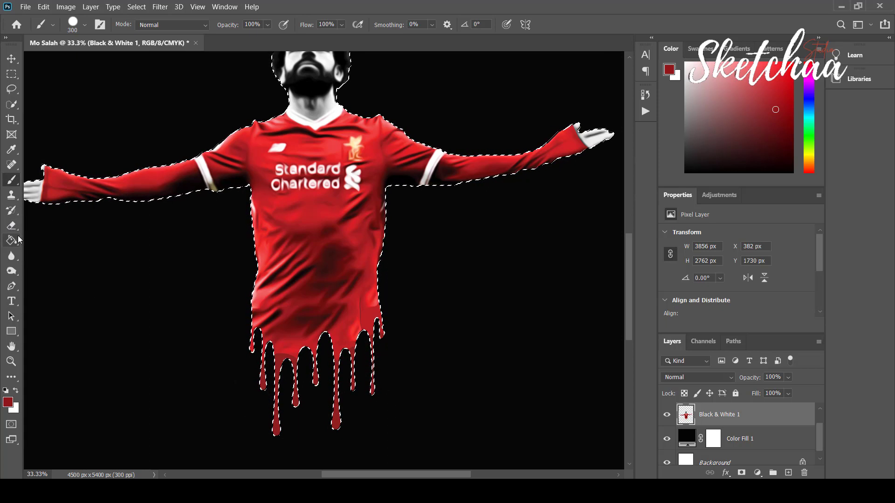
Cover the flat red patches along the shirt's lower edge with cloned fabric texture using the Clone Stamp, and clear the selection
left_click(11, 200)
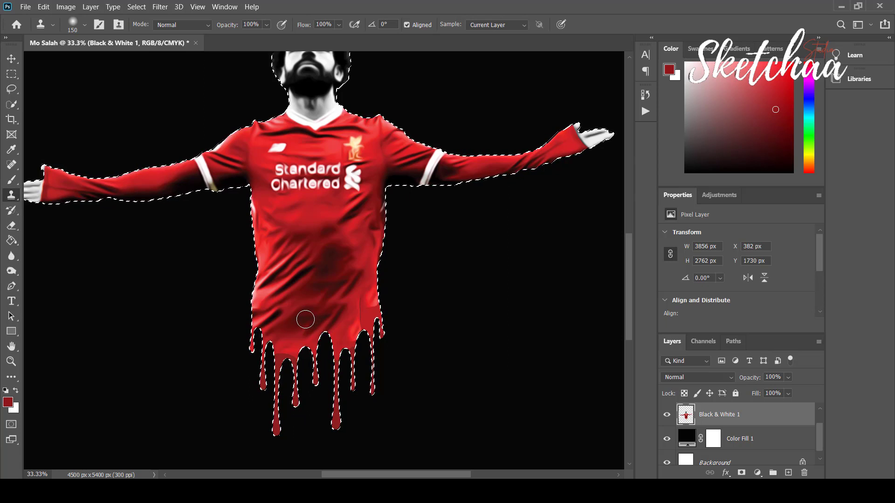
left_click(299, 323, "alt")
mouse_move(273, 353)
left_mouse_down()
mouse_move(353, 336)
mouse_move(366, 316)
mouse_move(363, 325)
mouse_move(386, 314)
mouse_move(376, 339)
mouse_move(369, 318)
mouse_move(394, 273)
left_mouse_up()
left_click(362, 294, "alt")
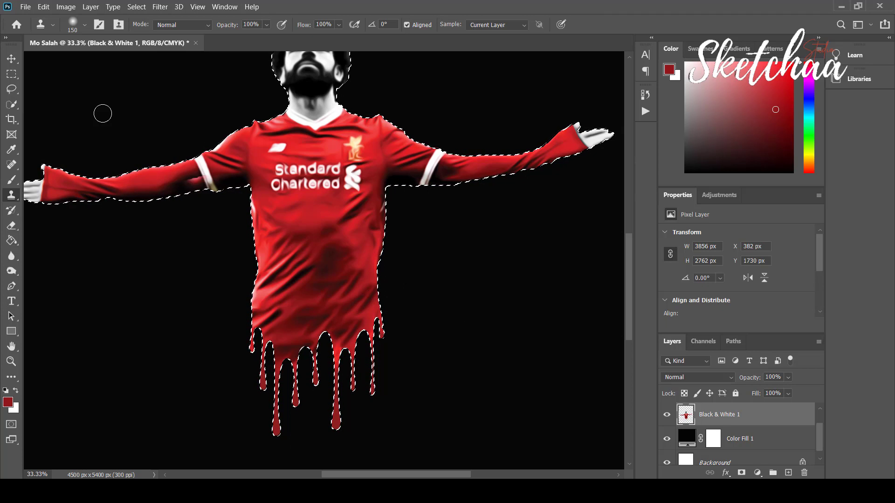
key("v")
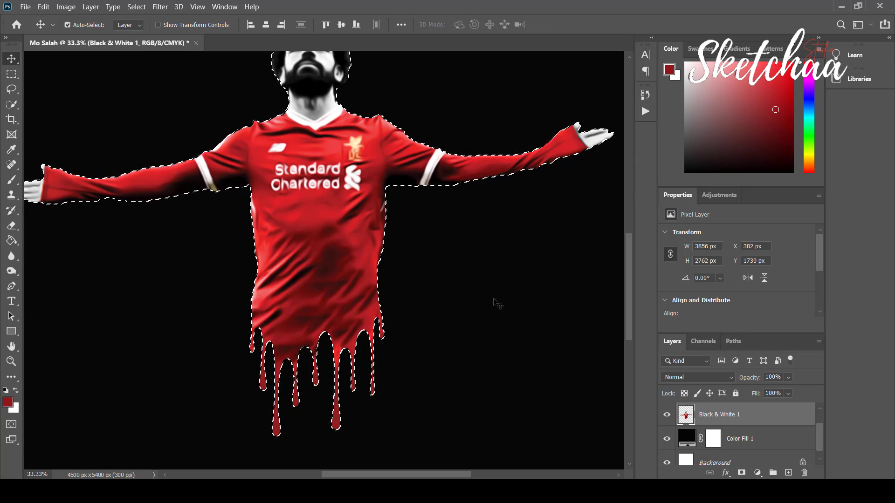
key("ctrl+d")
Convert the Black & White 1 layer to a smart object
scroll(577, 337, "down", 1)
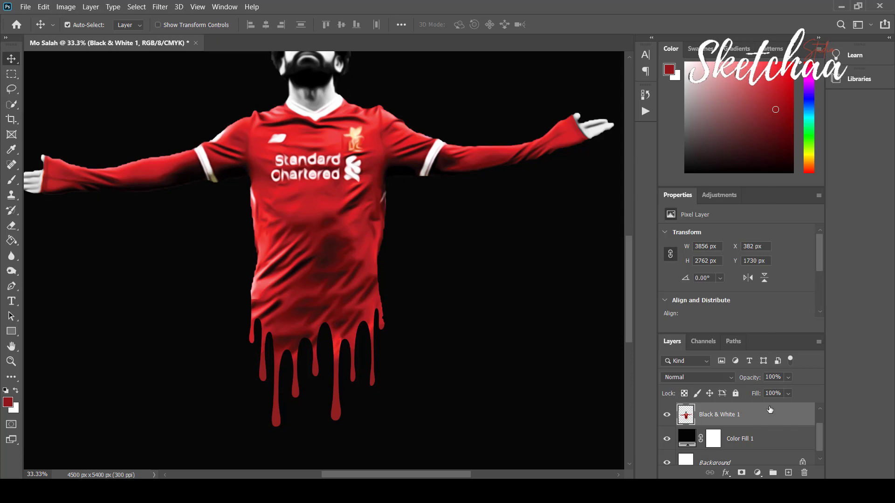
right_click(769, 413)
left_click(710, 154)
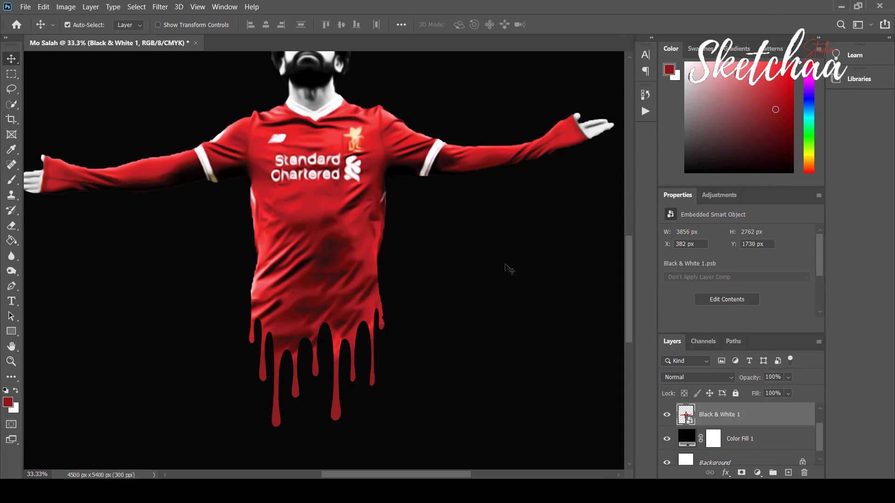
Apply Oil Paint to the smart object with Stylization 9.6, Cleanliness 8.5, Scale 6.7 and Bristle Detail 5.3
key("ctrl+minus")
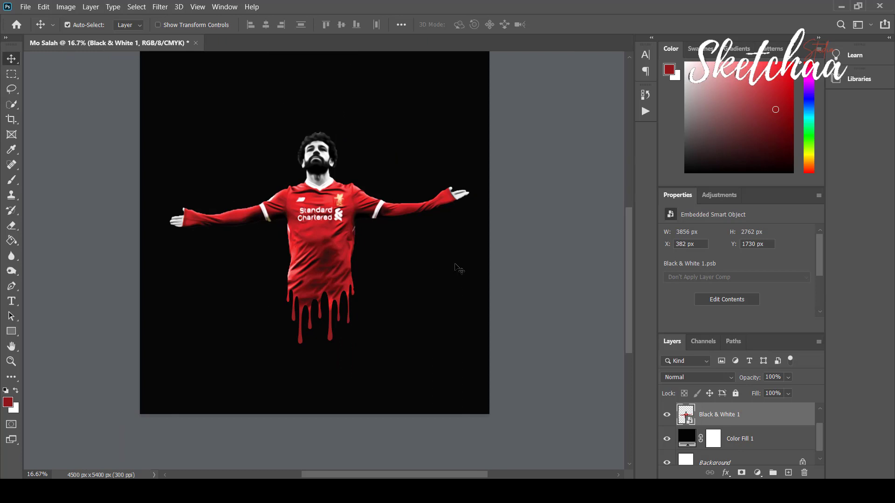
left_click(137, 7)
mouse_move(160, 7)
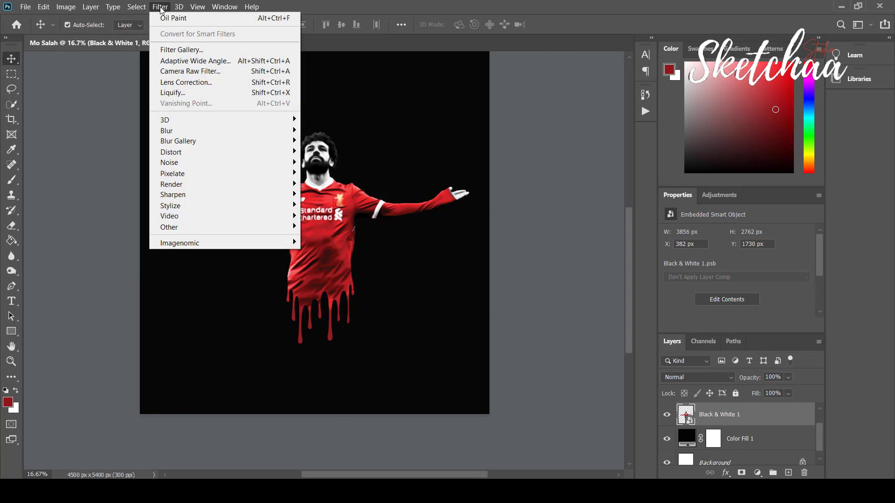
mouse_move(260, 165)
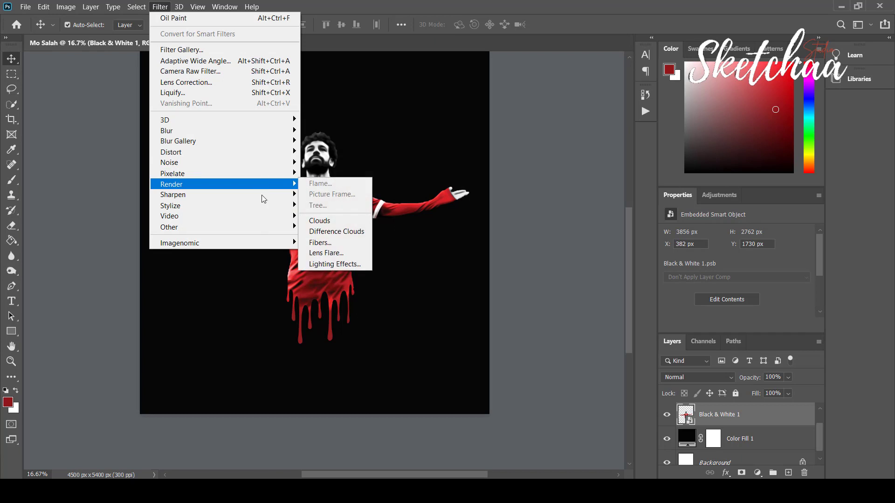
left_click(334, 248)
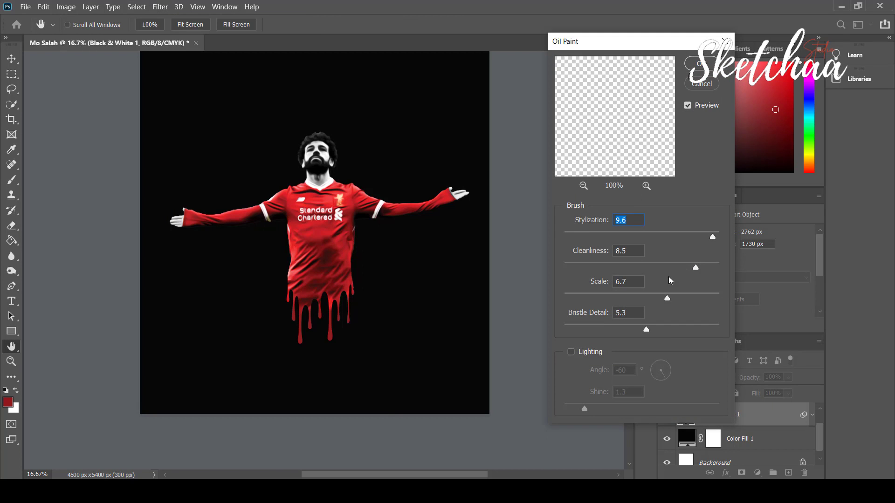
left_click(720, 66)
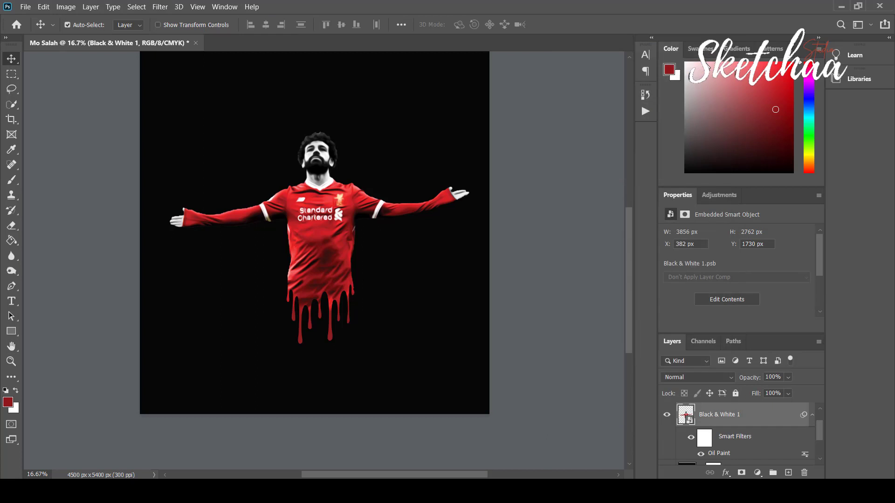
Add a second Oil Paint smart filter to the Black & White 1 layer with the same brush settings
left_click(137, 7)
mouse_move(155, 8)
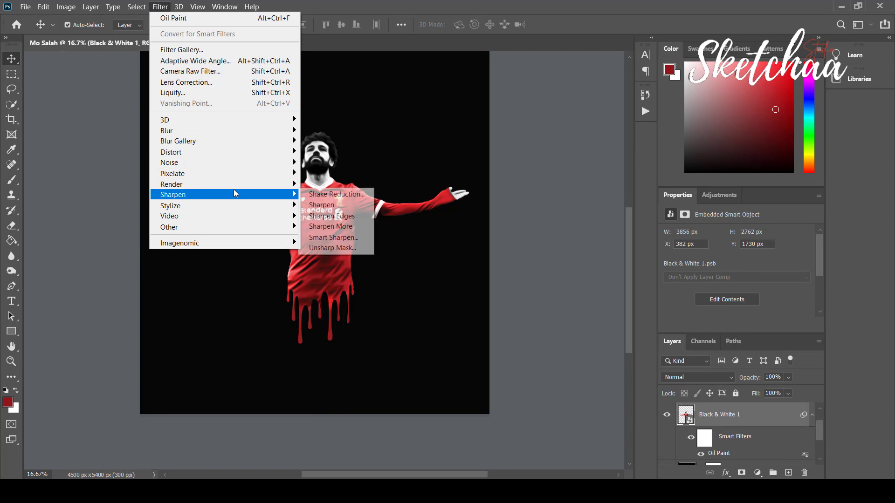
mouse_move(241, 188)
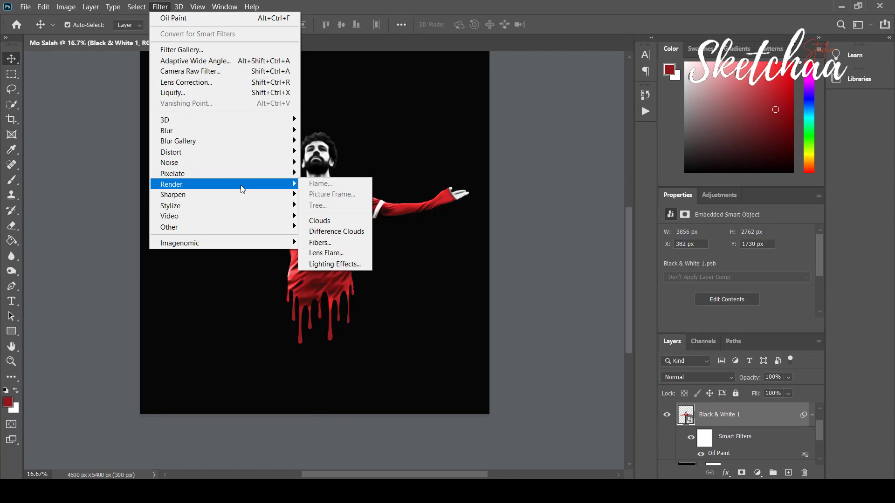
mouse_move(249, 206)
left_click(329, 300)
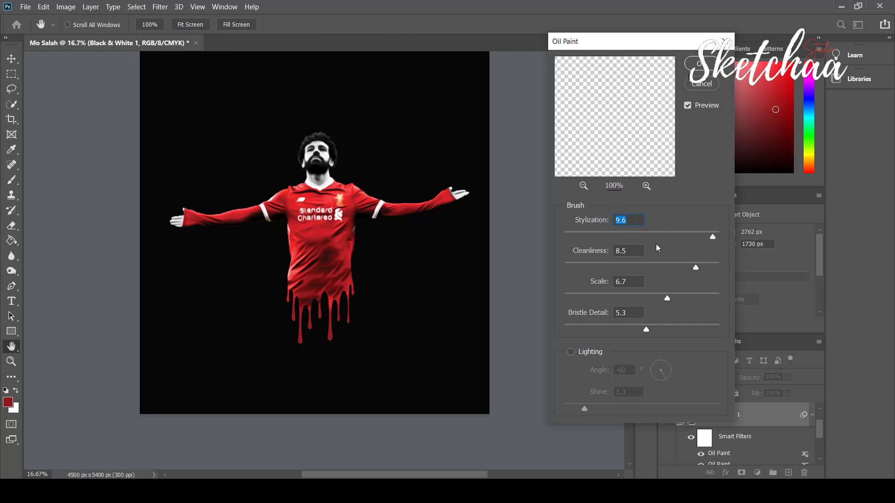
key("Return")
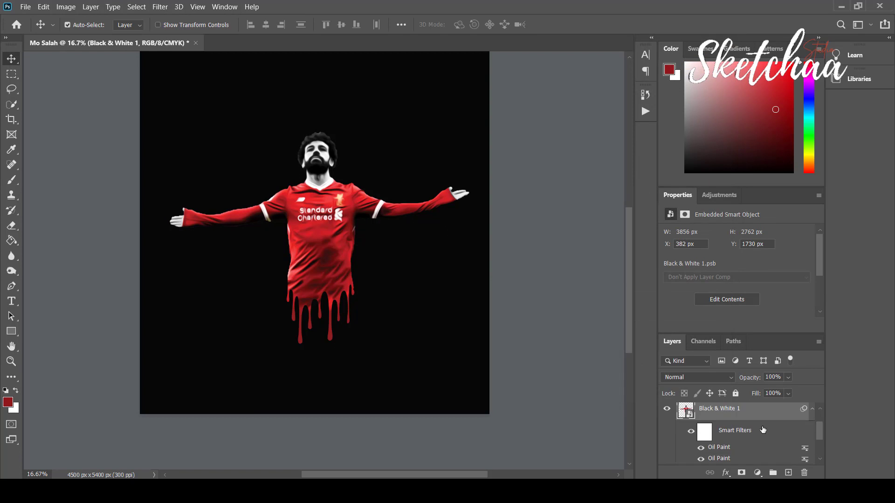
right_click(744, 412)
left_click(862, 407)
scroll(787, 431, "up", 1)
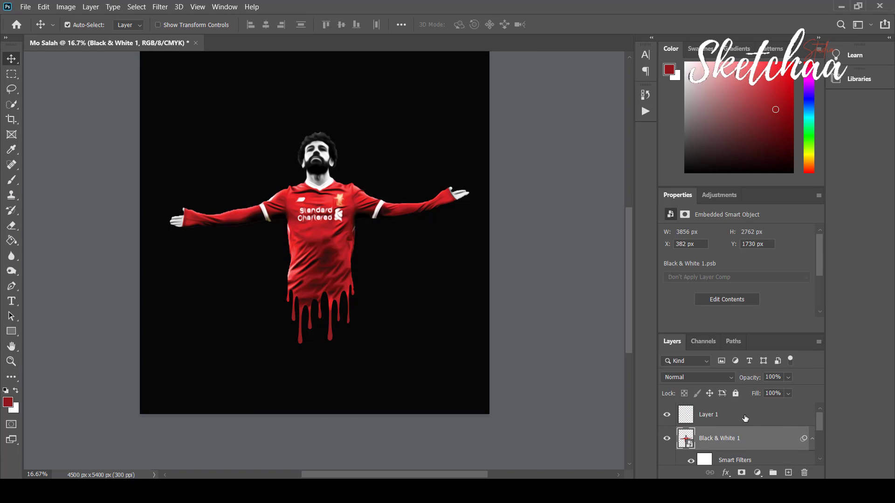
left_click(731, 417)
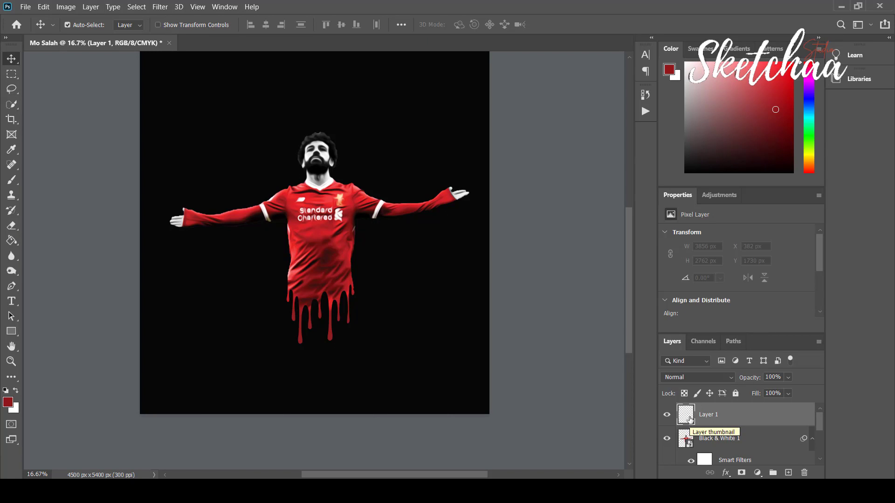
Add a third Oil Paint smart filter with the same brush settings to the Black & White 1 layer, and move the figure lower
key("ctrl+plus")
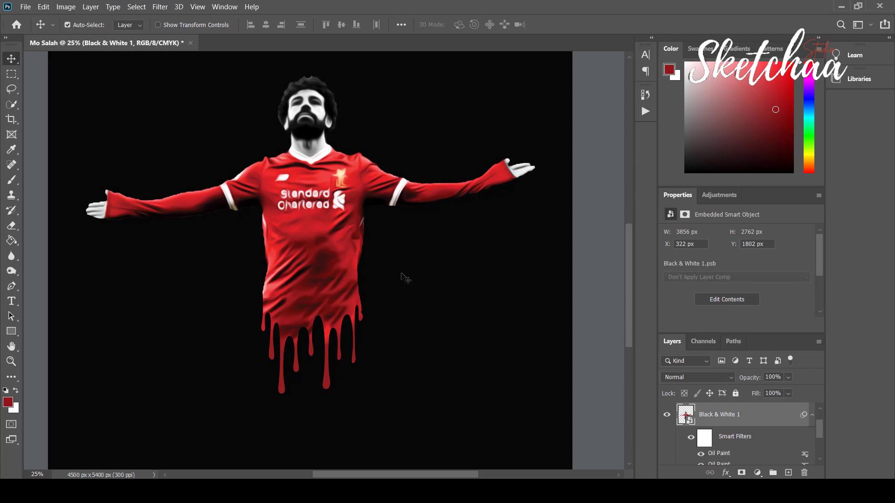
left_click(160, 7)
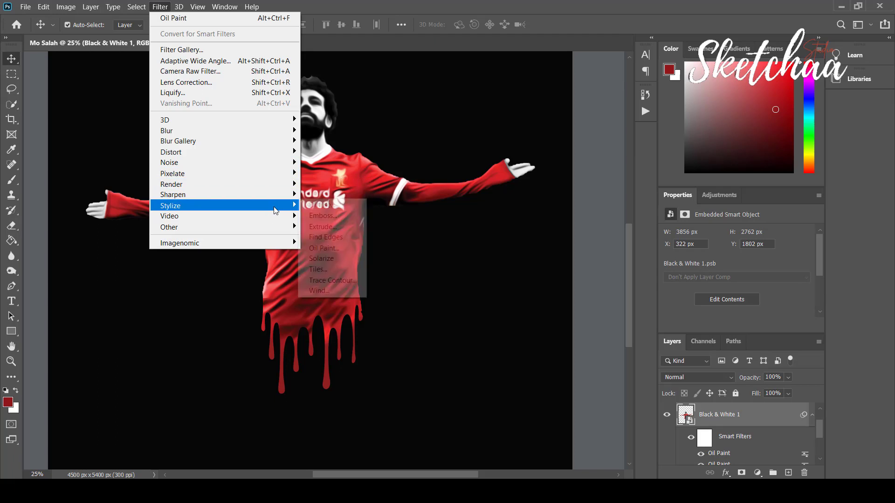
mouse_move(270, 206)
left_click(327, 247)
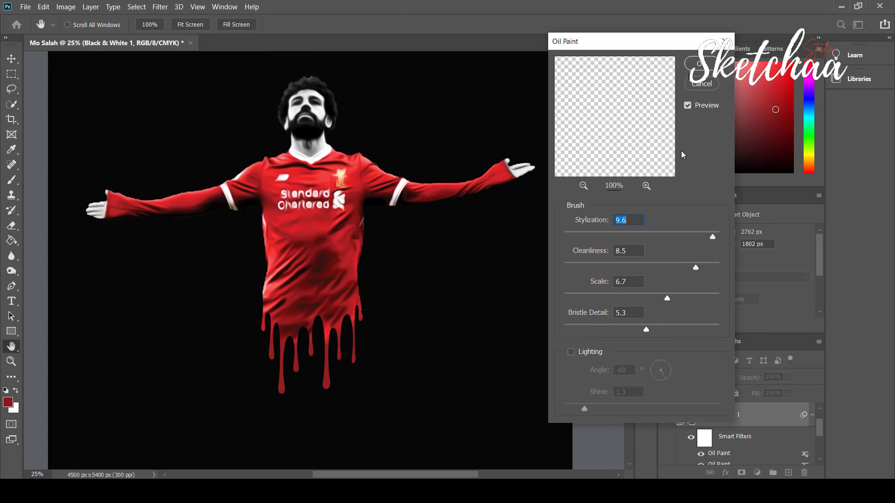
left_click(699, 65)
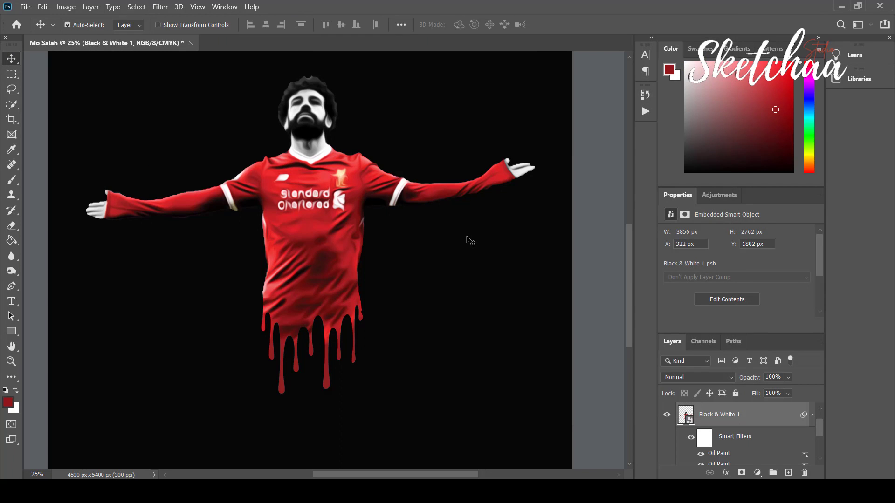
left_click_drag(471, 241, 461, 289)
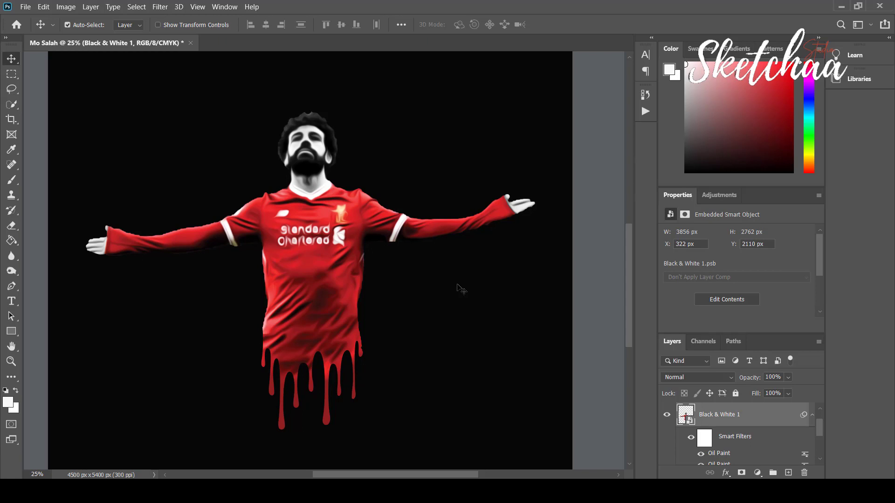
Create a new layer above the figure and paint one red dab above the shirt's left-hand sleeve with a 300 px soft round brush
key("ctrl+shift+alt+n")
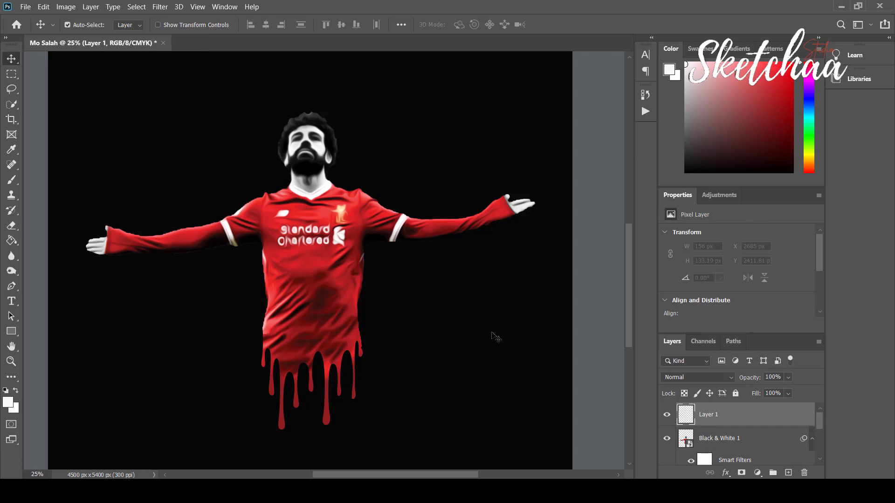
left_click(12, 180)
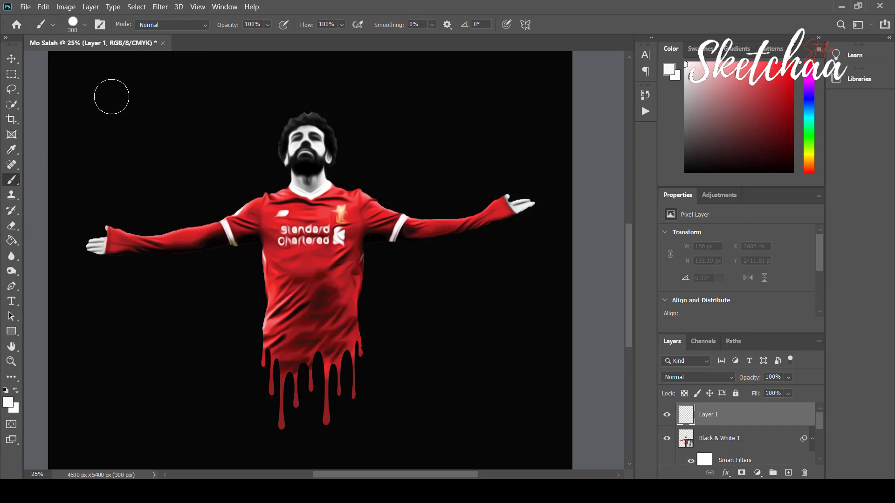
left_click(84, 25)
left_click(79, 116)
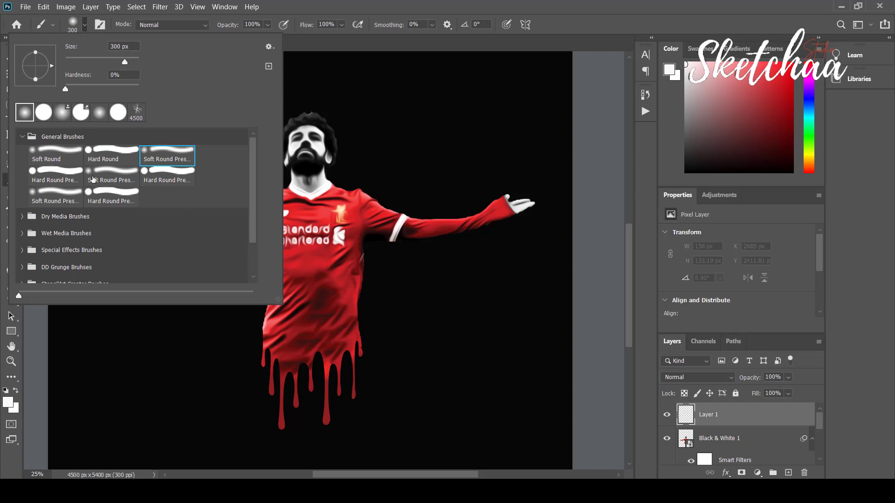
left_click(95, 177)
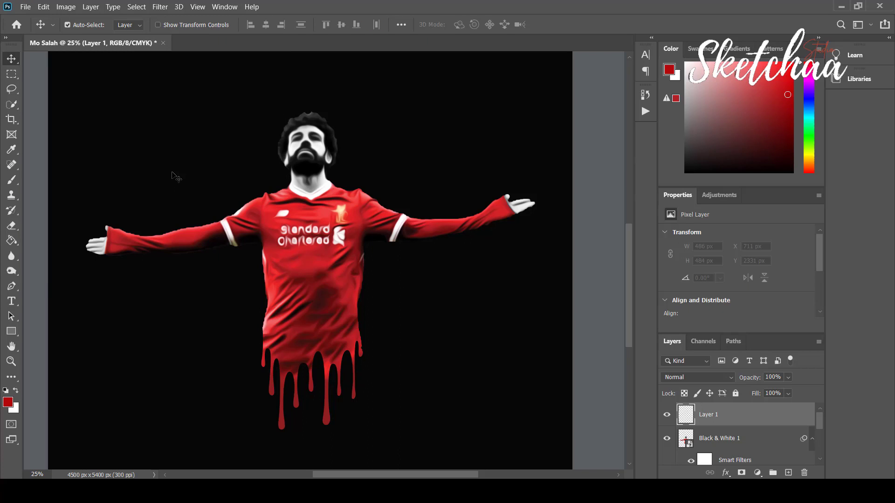
key("b")
left_click(219, 186)
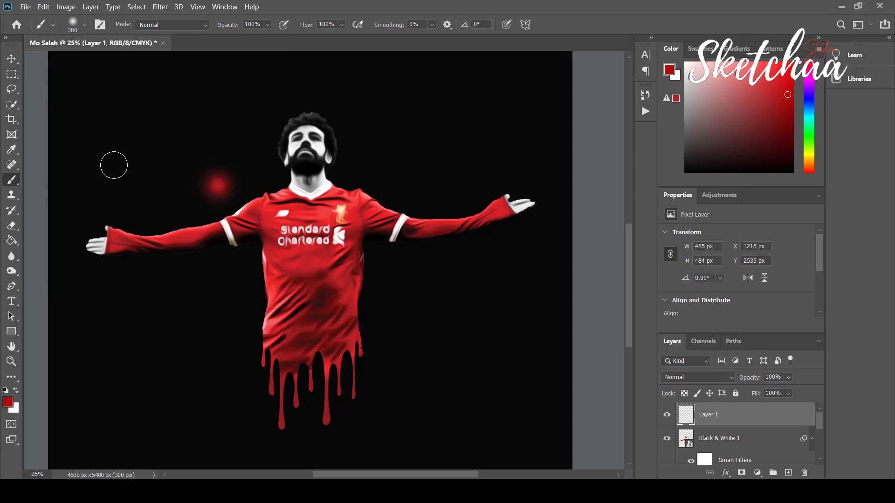
Enlarge the red dab into a glow about 3924 by 3915 px and place its layer behind the Black & White 1 figure
left_click(12, 58)
key("ctrl+t")
left_click_drag(243, 219, 492, 392)
left_click_drag(189, 152, 87, 47)
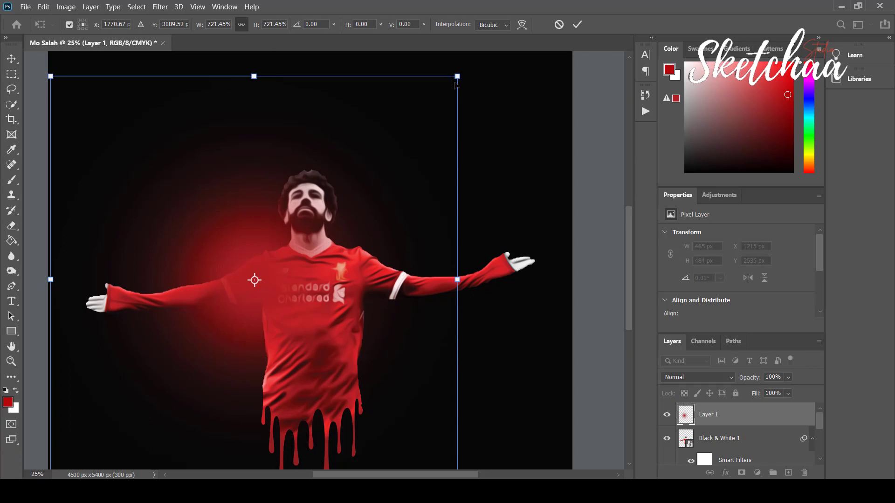
left_click_drag(457, 78, 559, 69)
mouse_move(737, 423)
left_mouse_down()
mouse_move(749, 455)
mouse_move(769, 454)
mouse_move(762, 440)
left_mouse_up()
left_click_drag(330, 283, 324, 243)
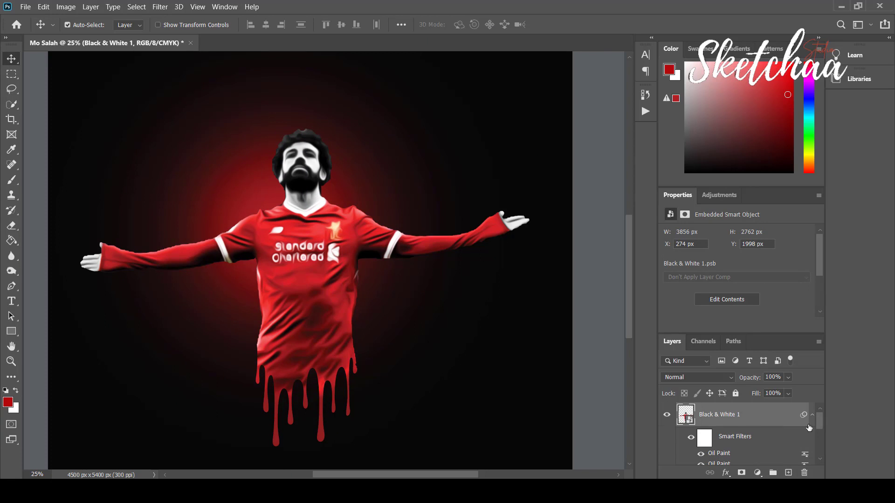
Set the red glow layer's blend mode to Dissolve and move the figure higher on the canvas
scroll(798, 431, "down", 4)
left_click(755, 412)
left_click(723, 377)
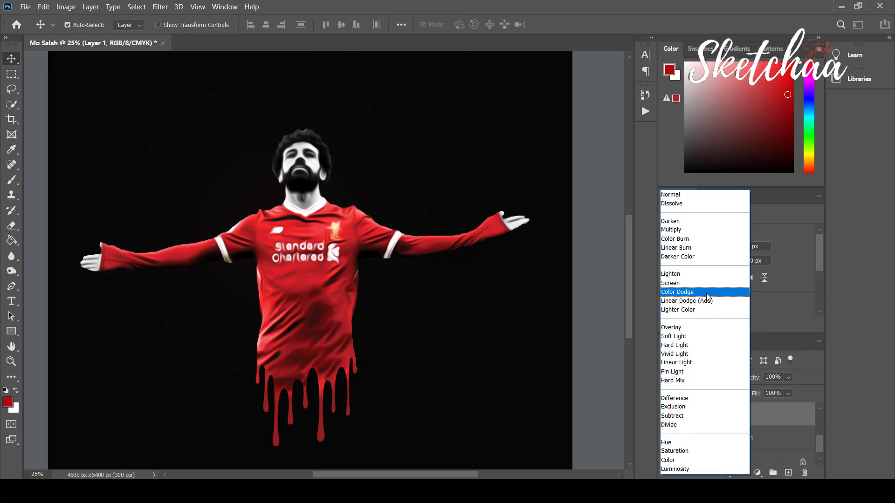
left_click(703, 204)
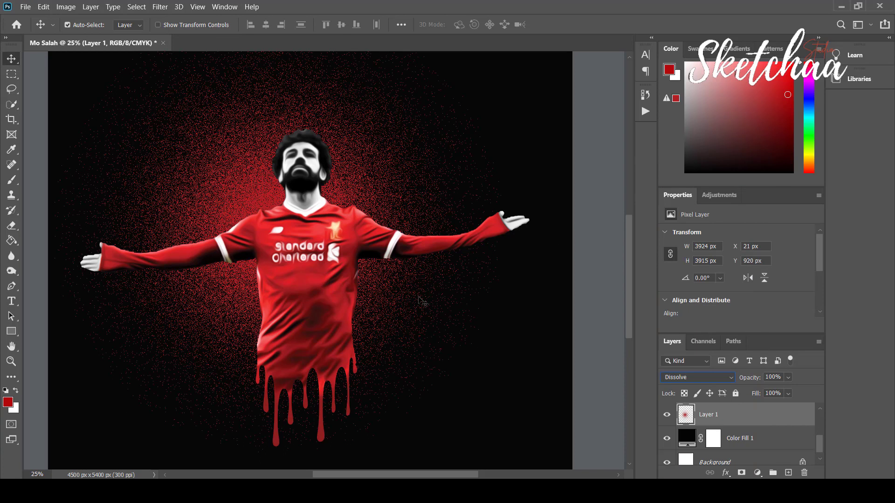
left_click_drag(324, 269, 311, 246)
left_click(468, 190)
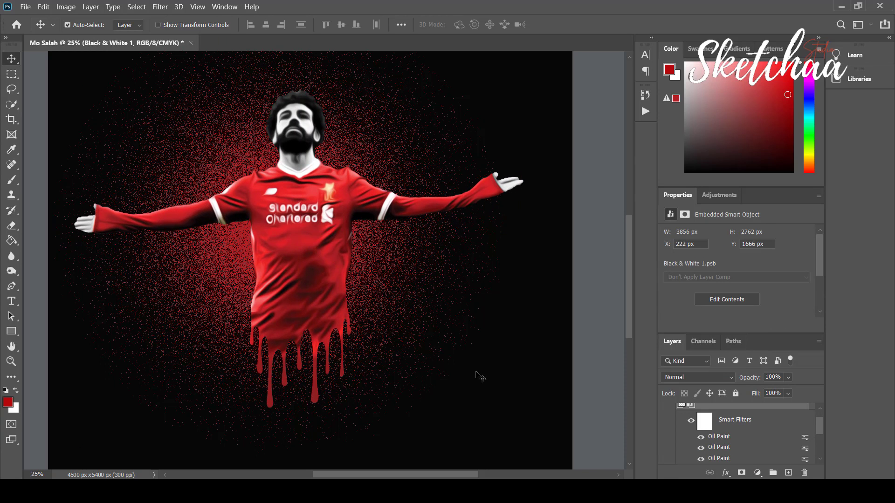
scroll(817, 459, "down", 5)
scroll(772, 443, "up", 5)
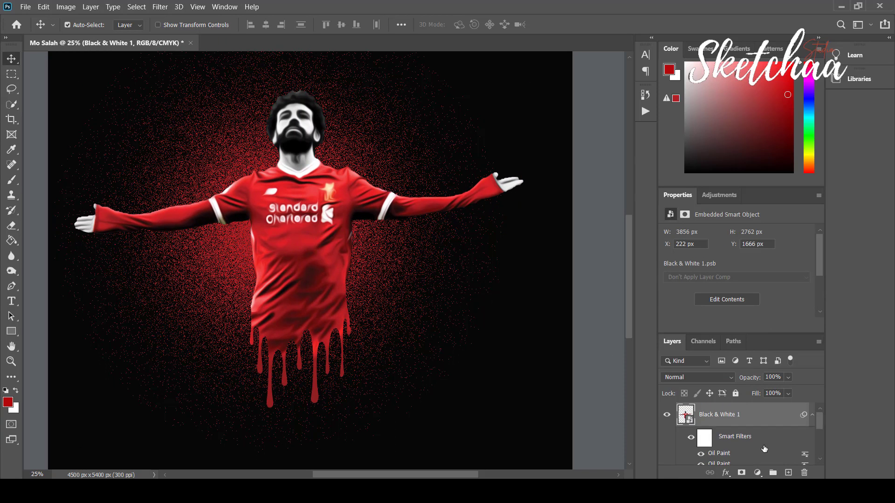
scroll(746, 438, "down", 3)
scroll(718, 424, "up", 3)
scroll(716, 423, "down", 3)
left_click(757, 473)
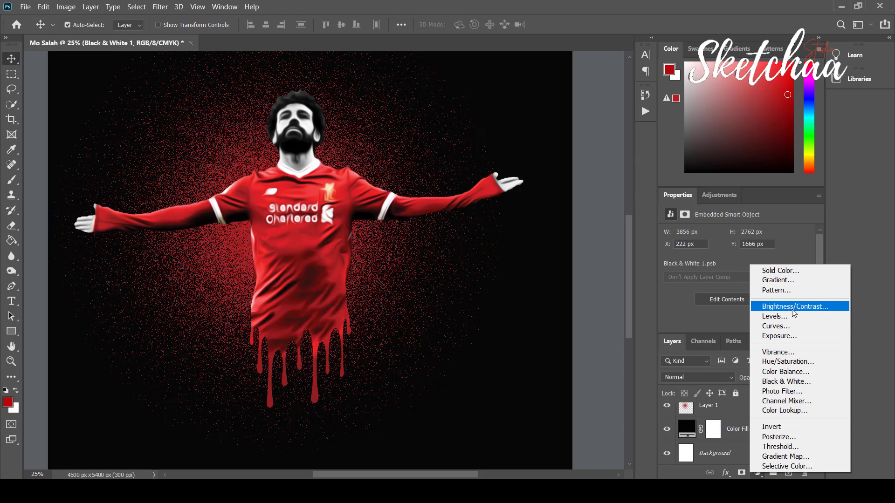
left_click(772, 468)
left_click(683, 473)
scroll(742, 445, "up", 3)
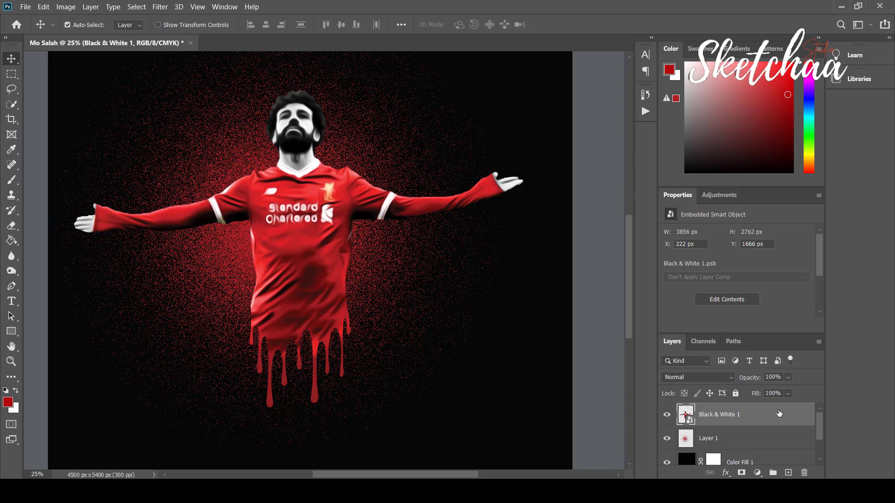
Convert Black & White 1 to a smart object again and give it a black outside Stroke of 29 px
right_click(778, 412)
left_click(656, 6)
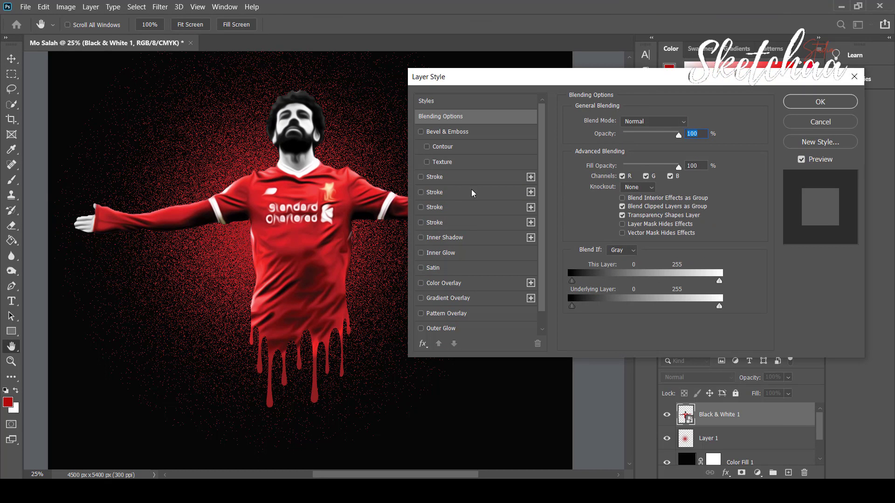
left_click(421, 177)
left_click(477, 179)
left_click(635, 188)
left_click(614, 197)
left_click(604, 206)
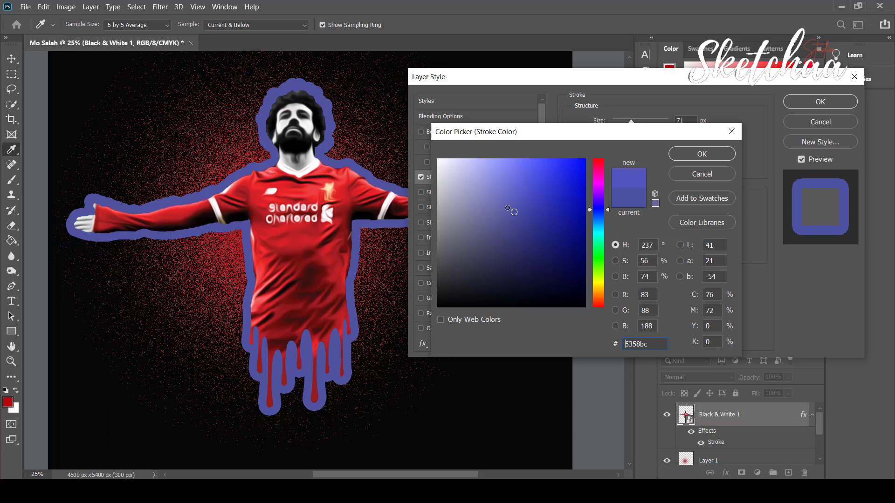
left_click(436, 307)
left_click(691, 157)
left_click_drag(631, 122, 623, 129)
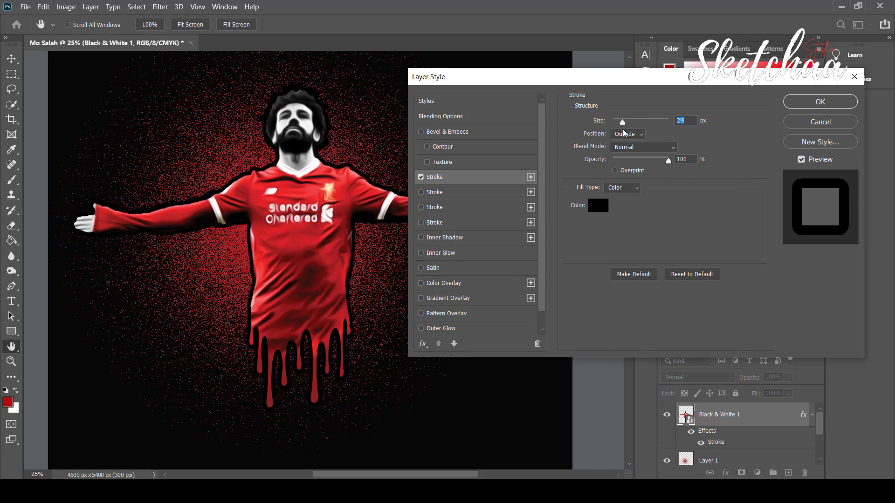
Reduce the stroke's size to below 16 px and its opacity to below 81%, and apply the layer style
mouse_move(640, 76)
left_mouse_down()
mouse_move(697, 202)
mouse_move(688, 145)
left_mouse_up()
left_click_drag(671, 191, 669, 191)
left_click_drag(717, 229, 706, 229)
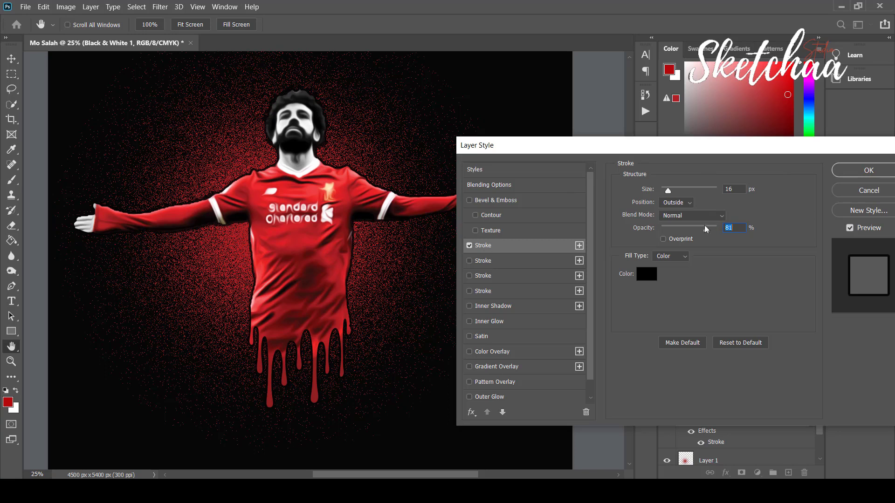
left_click_drag(669, 191, 667, 191)
left_click_drag(707, 229, 689, 230)
left_click(843, 173)
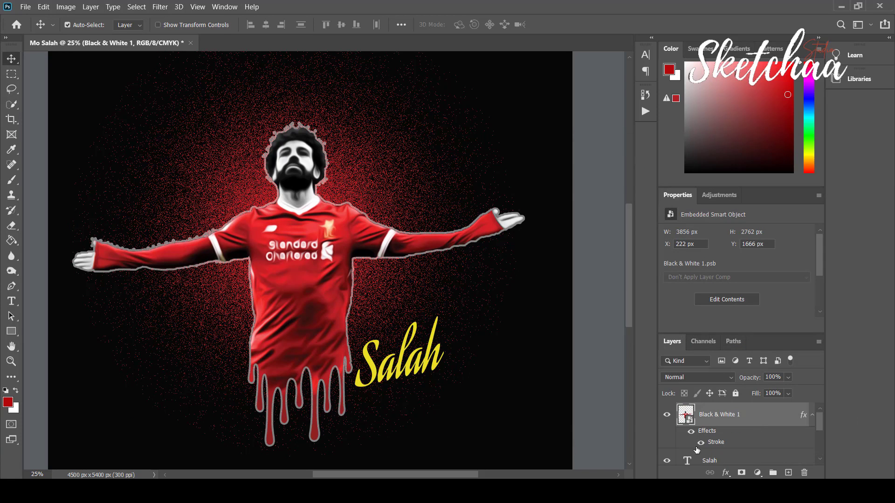
Hide the Stroke effect on the Black & White 1 layer
left_click(692, 442)
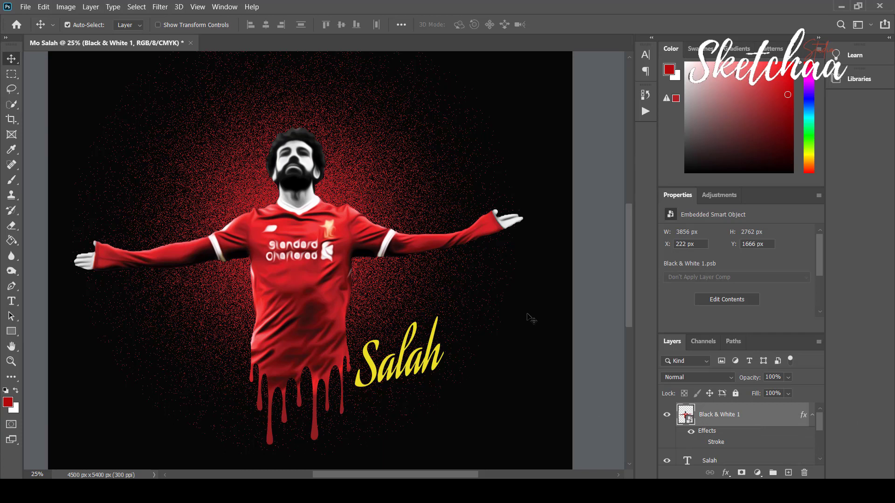